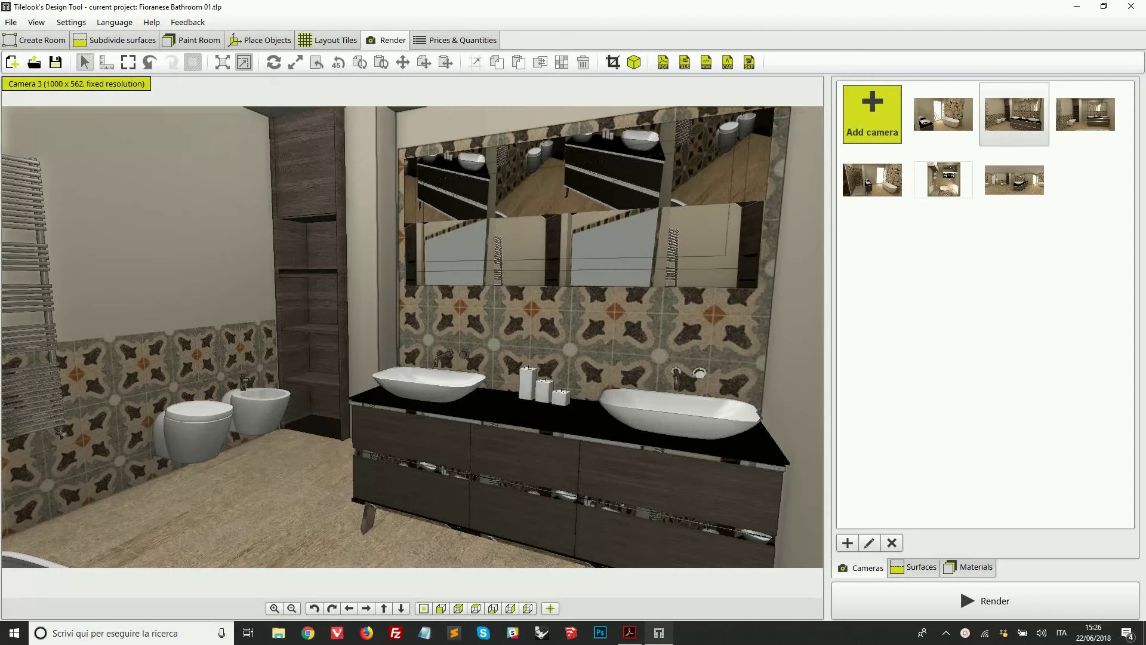
Step: Switch to Adobe Acrobat Reader and review the sample Fioranese Bathroom 01.pdf, from the camera renders and surface drawings to the tiles table
left_click(630, 632)
scroll(677, 423, "down", 3)
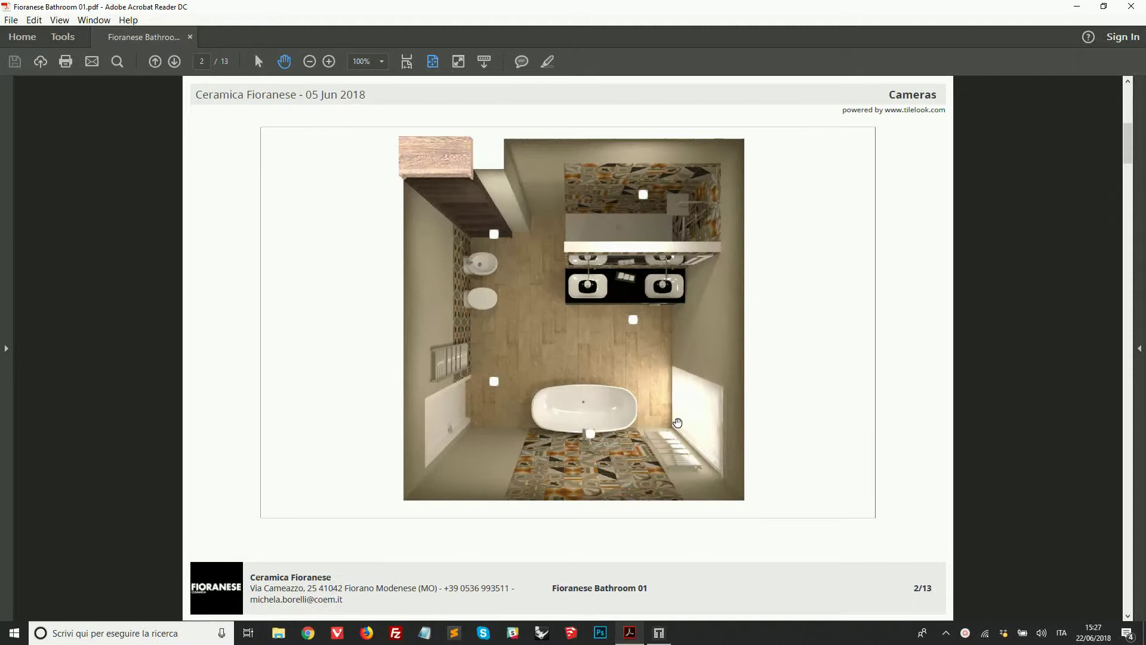
scroll(677, 423, "down", 1)
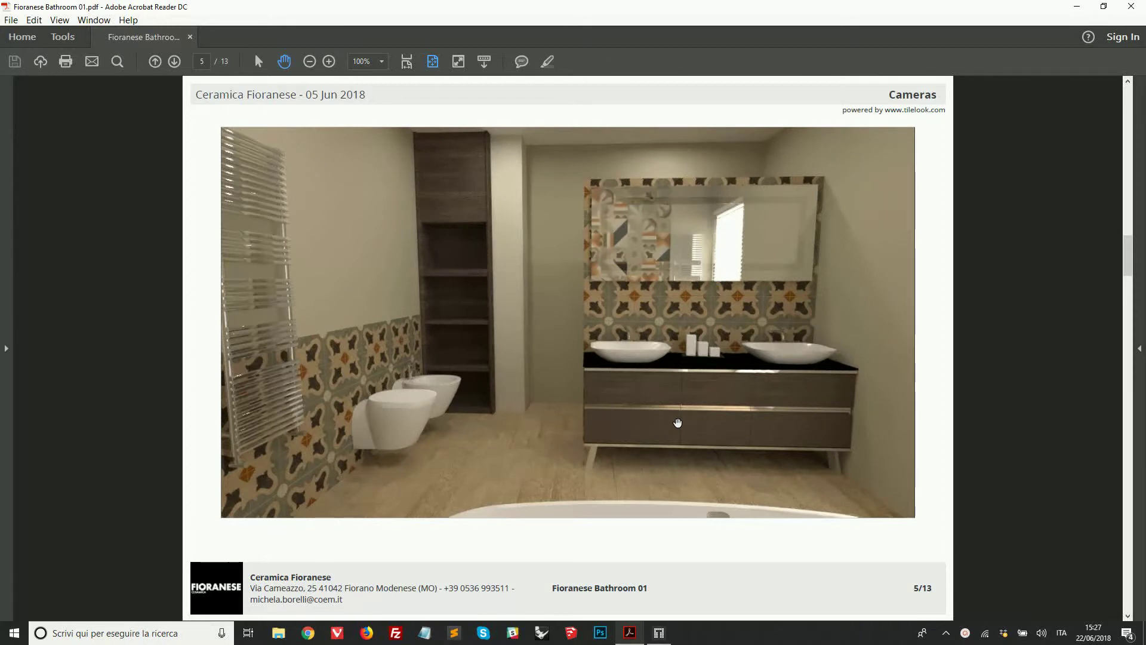
scroll(677, 423, "down", 2)
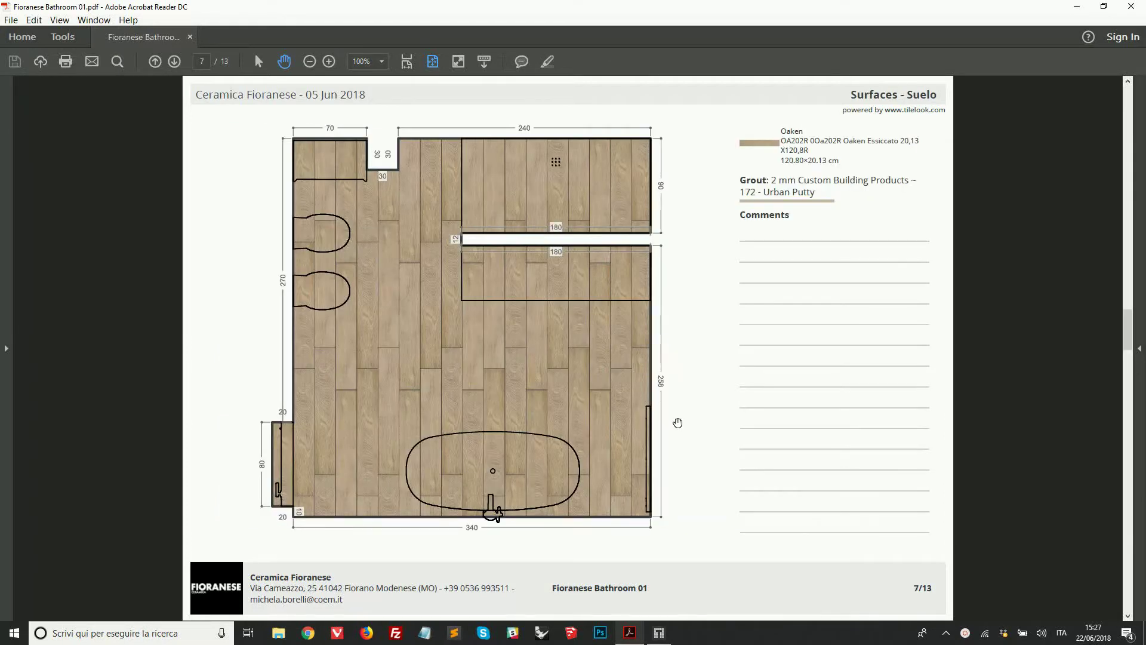
scroll(677, 423, "down", 1)
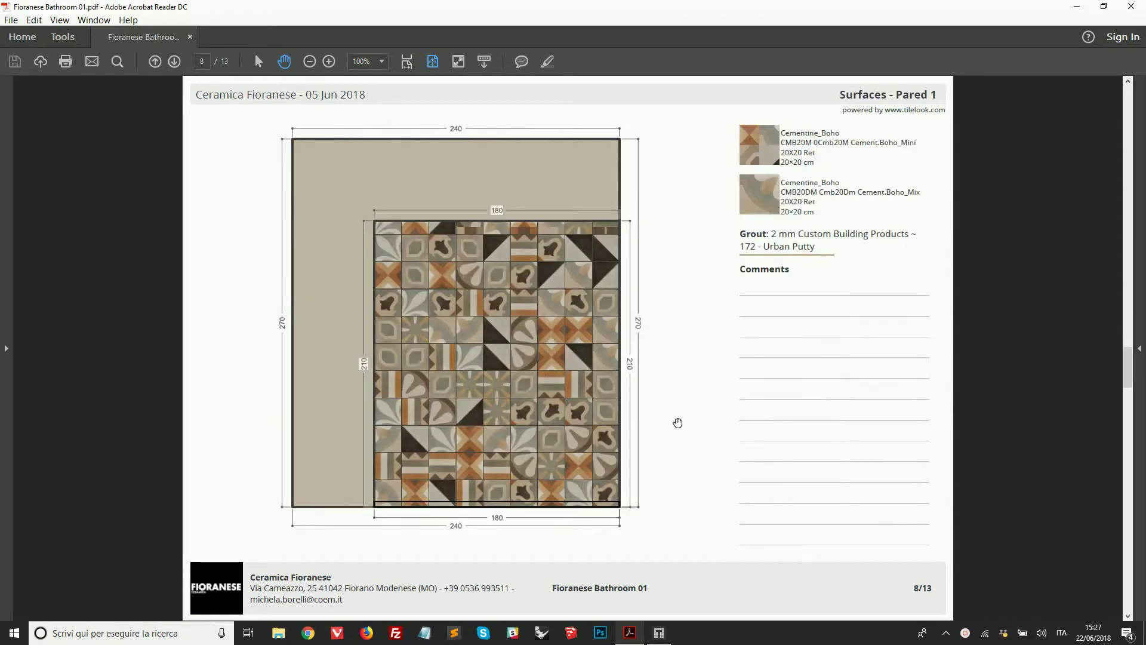
scroll(678, 423, "down", 3)
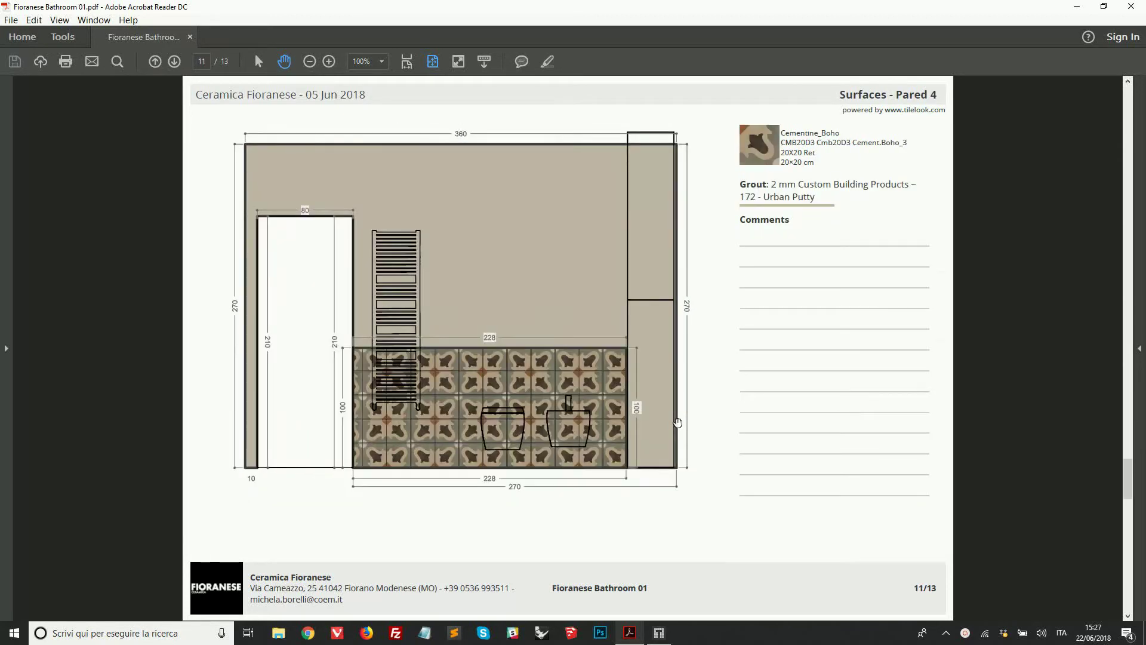
scroll(678, 422, "down", 1)
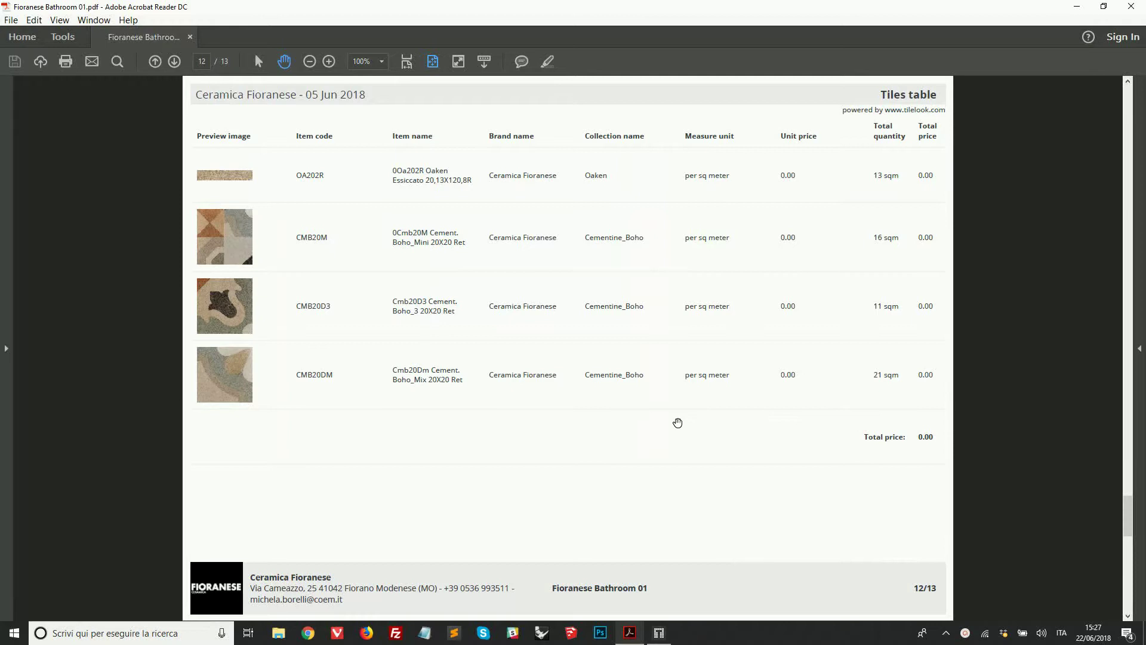
scroll(677, 423, "down", 1)
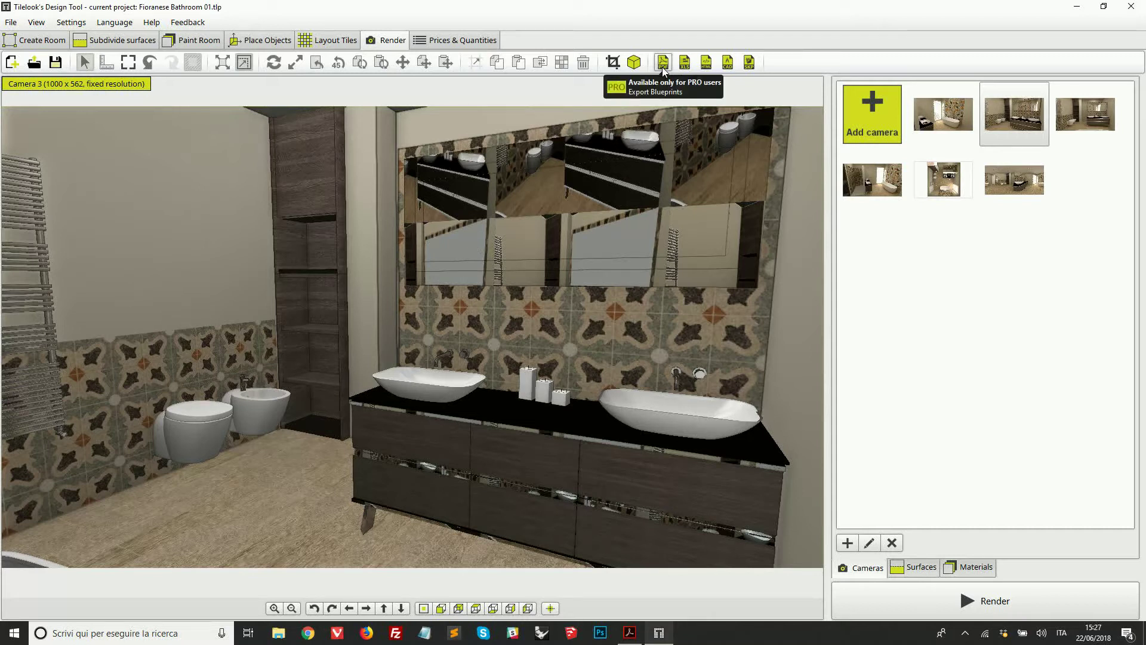
Step: Start the project's export to PDF and check the paper size and orientation options, keeping A4 (210 x 297 mm)
left_click(14, 24)
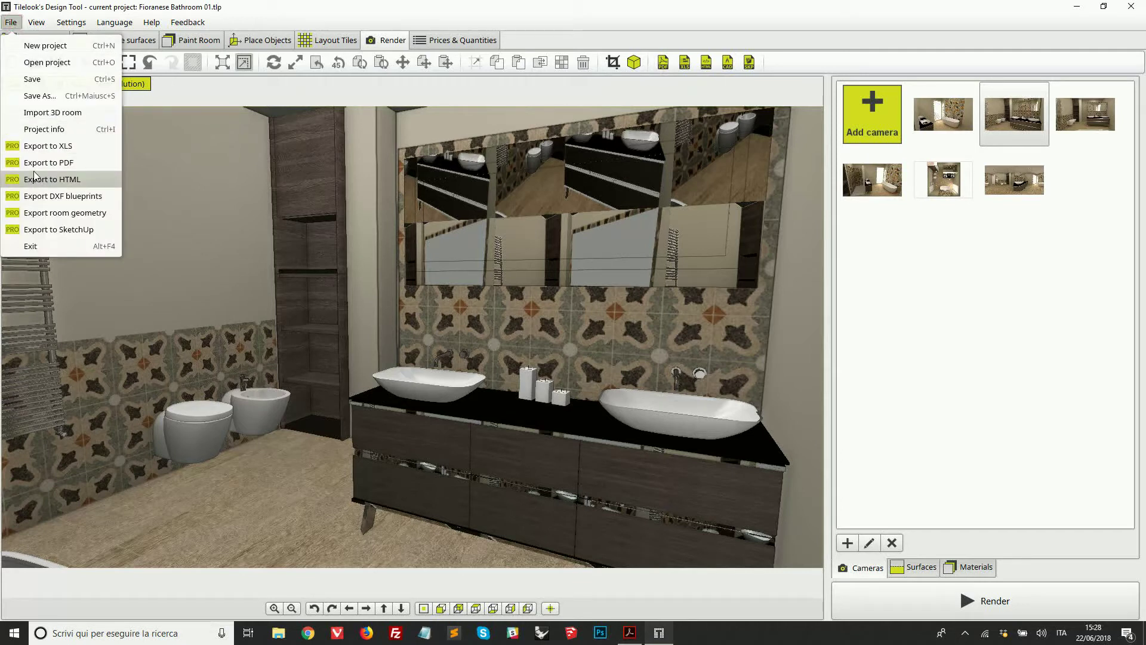
left_click(51, 163)
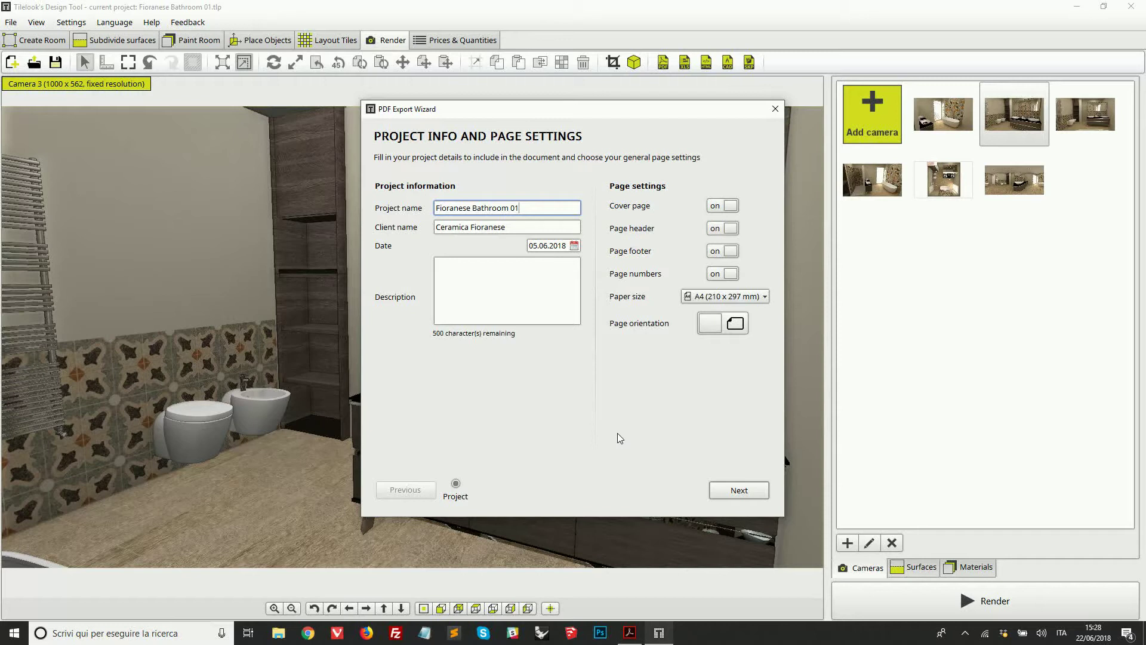
left_click(696, 300)
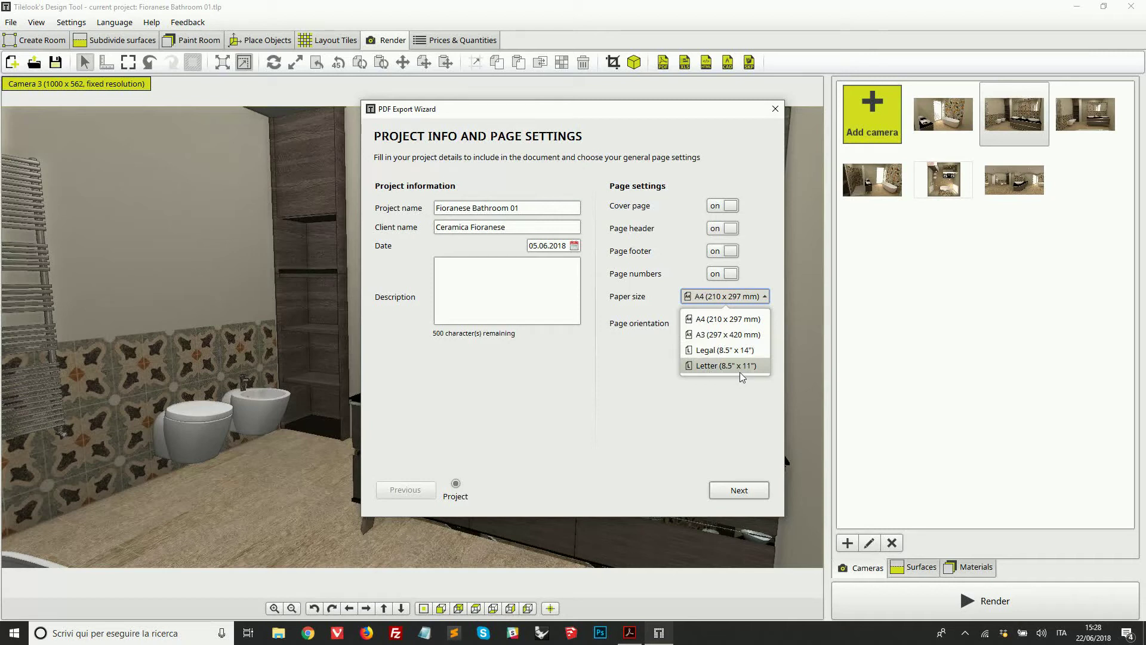
left_click(714, 296)
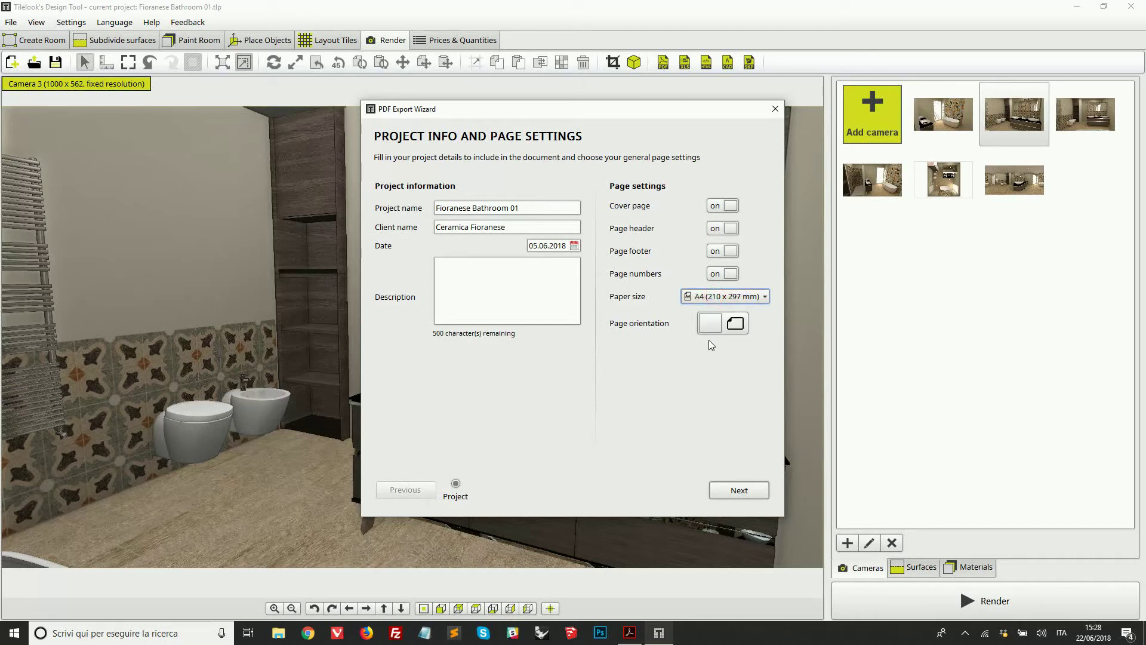
left_click(710, 325)
Step: Turn the cover page option off and back on, checking the cover of the sample PDF in between
left_click(730, 206)
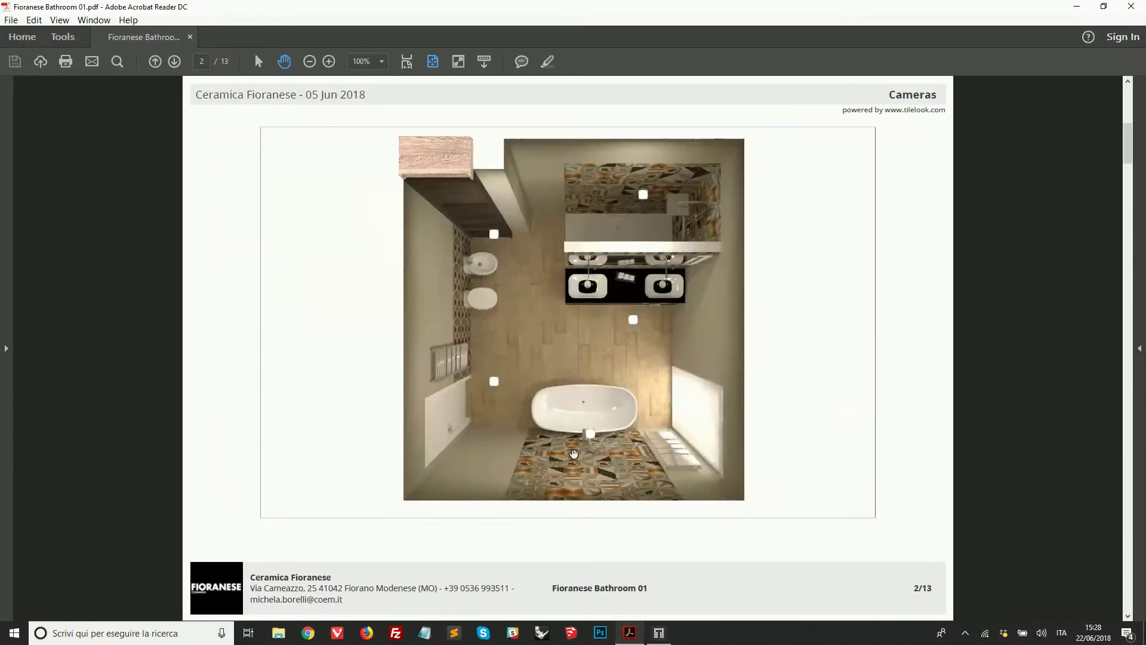
scroll(574, 454, "up", 2)
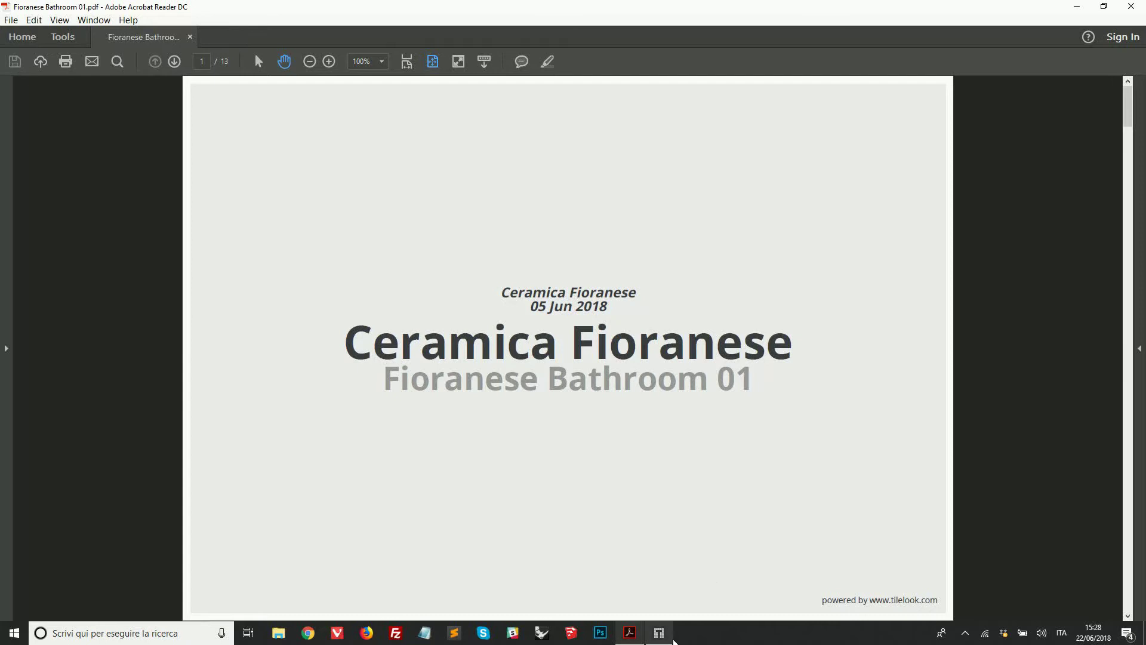
left_click(667, 637)
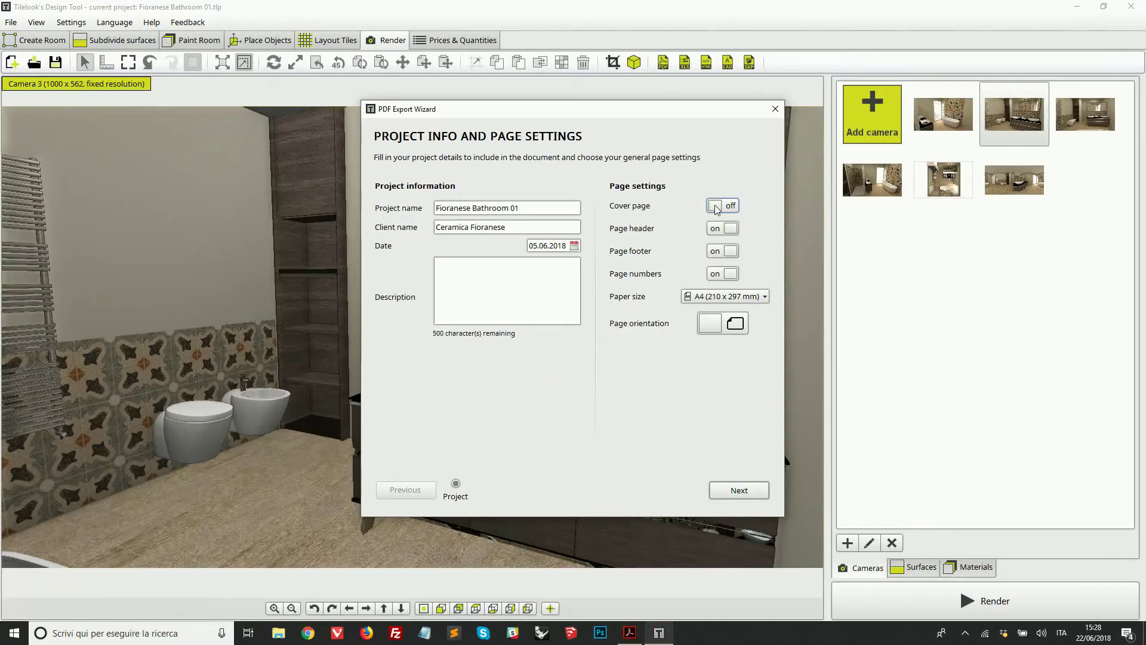
left_click(717, 210)
Step: Examine the page header, footer and page numbers in the sample PDF and compare them with the export wizard's page settings
left_click(629, 632)
scroll(405, 244, "down", 3)
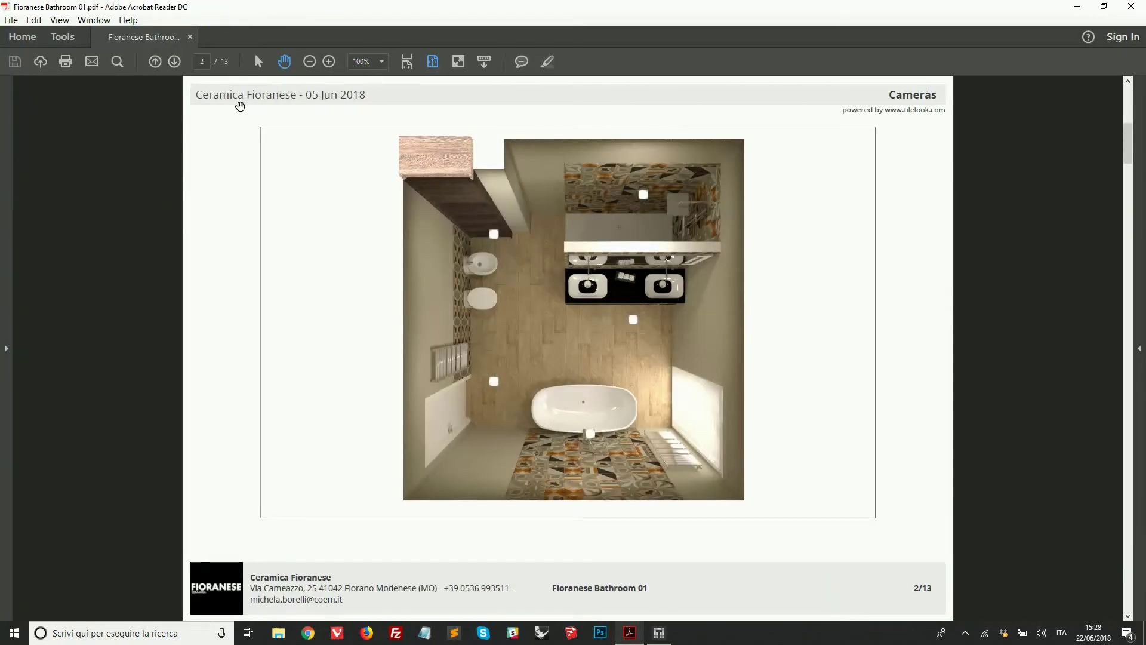
scroll(240, 106, "down", 3)
left_click(659, 632)
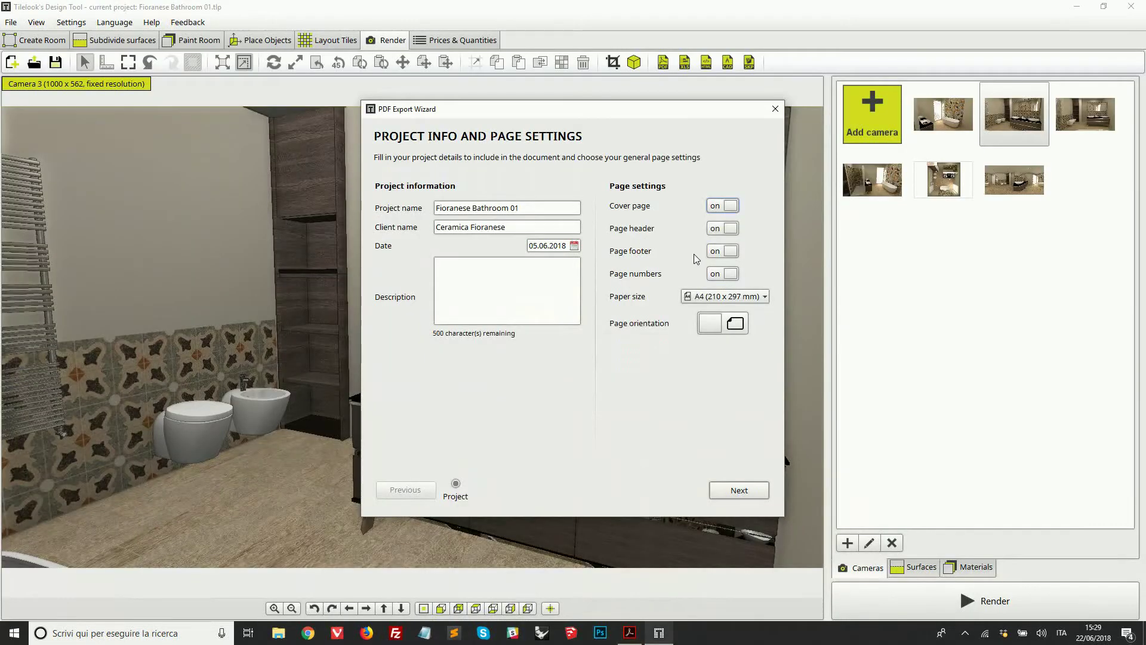
left_click(630, 632)
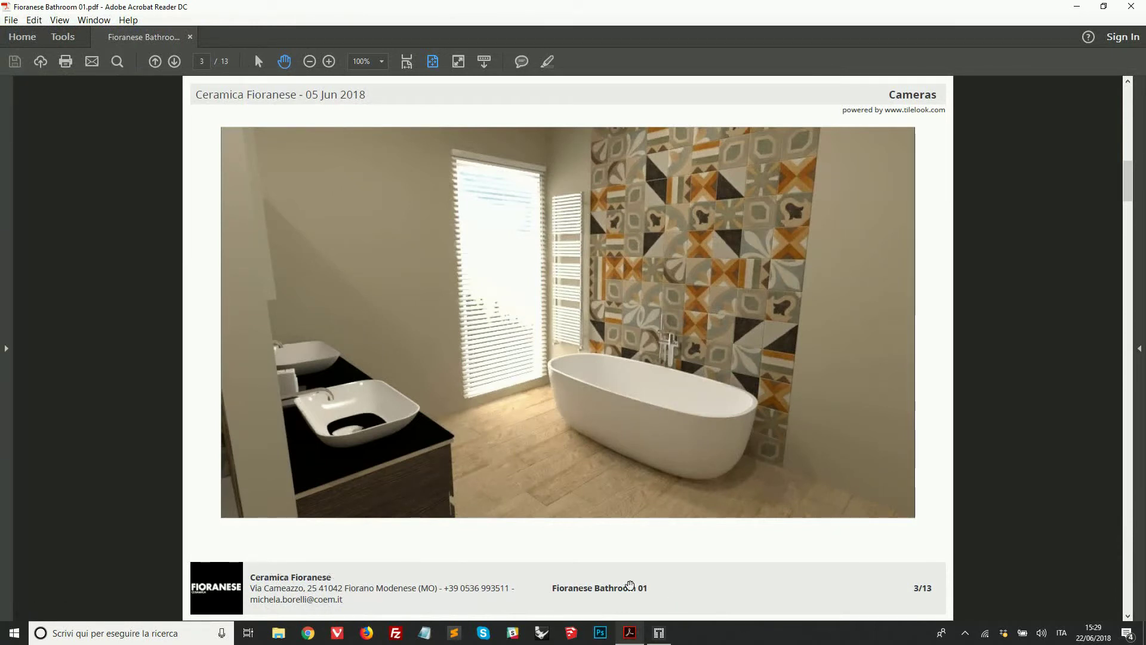
left_click(659, 632)
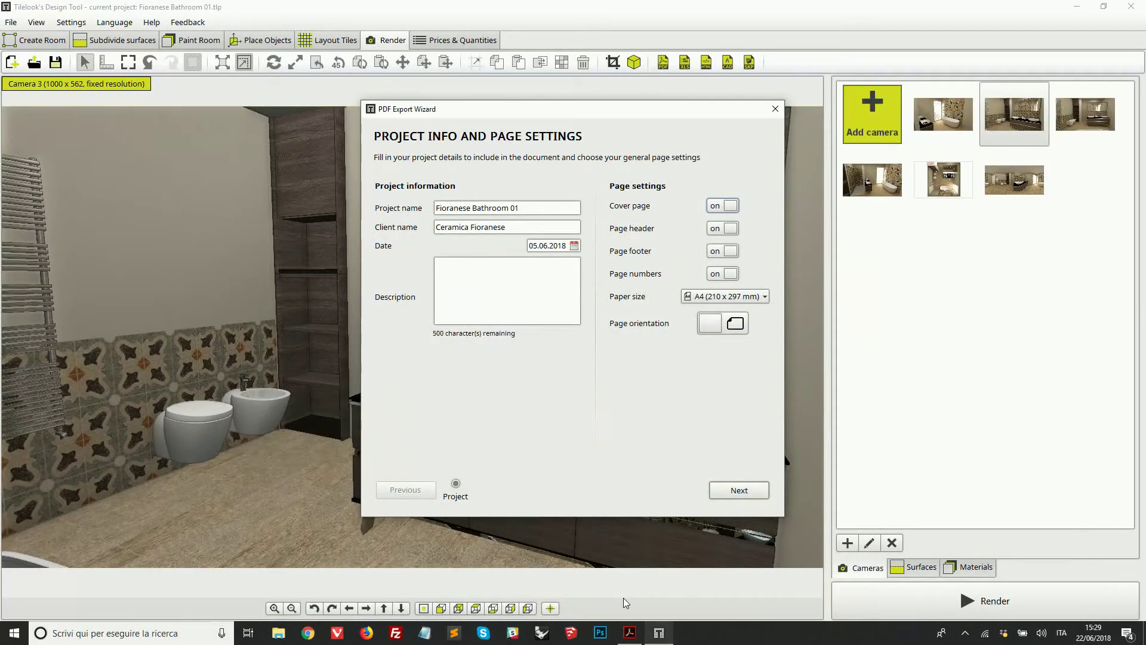
left_click(629, 632)
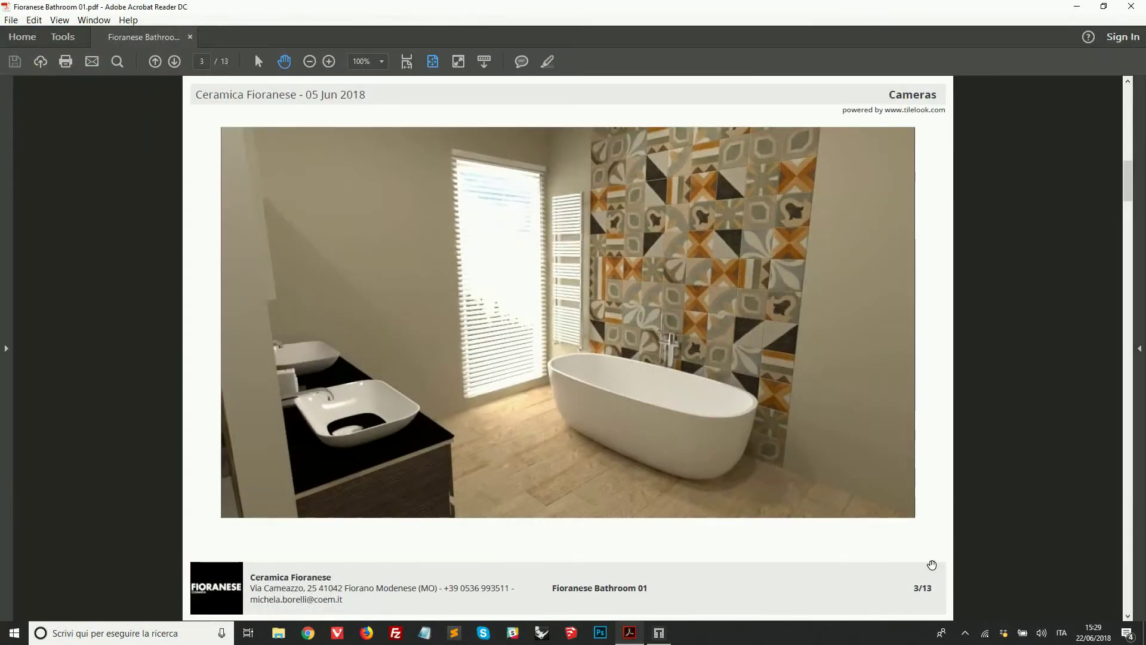
left_click(659, 632)
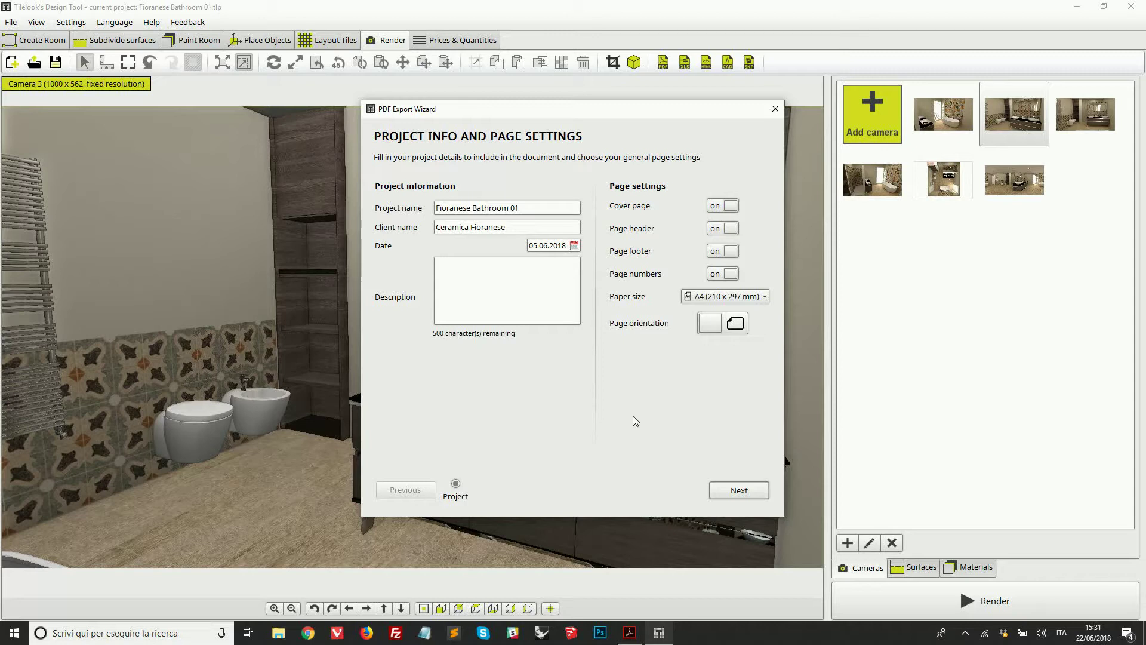
Step: Proceed to the document sections and include Cameras views, 2D surface drawings, Tiles prices and quantities, and Objects prices and quantities
left_click(727, 491)
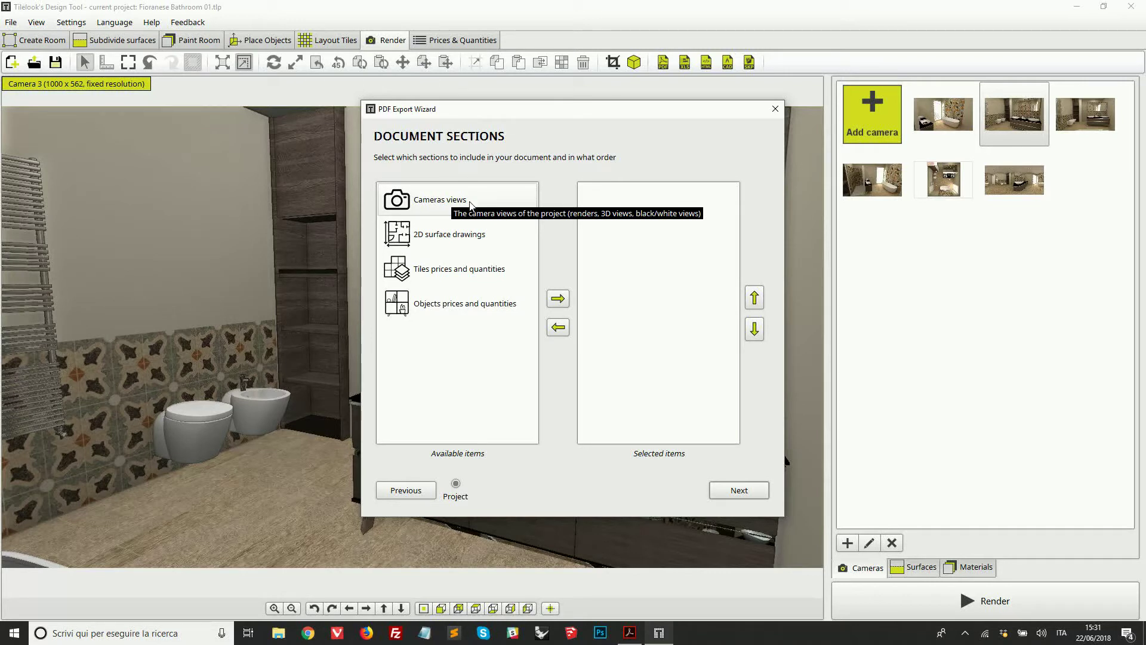
left_click(442, 206)
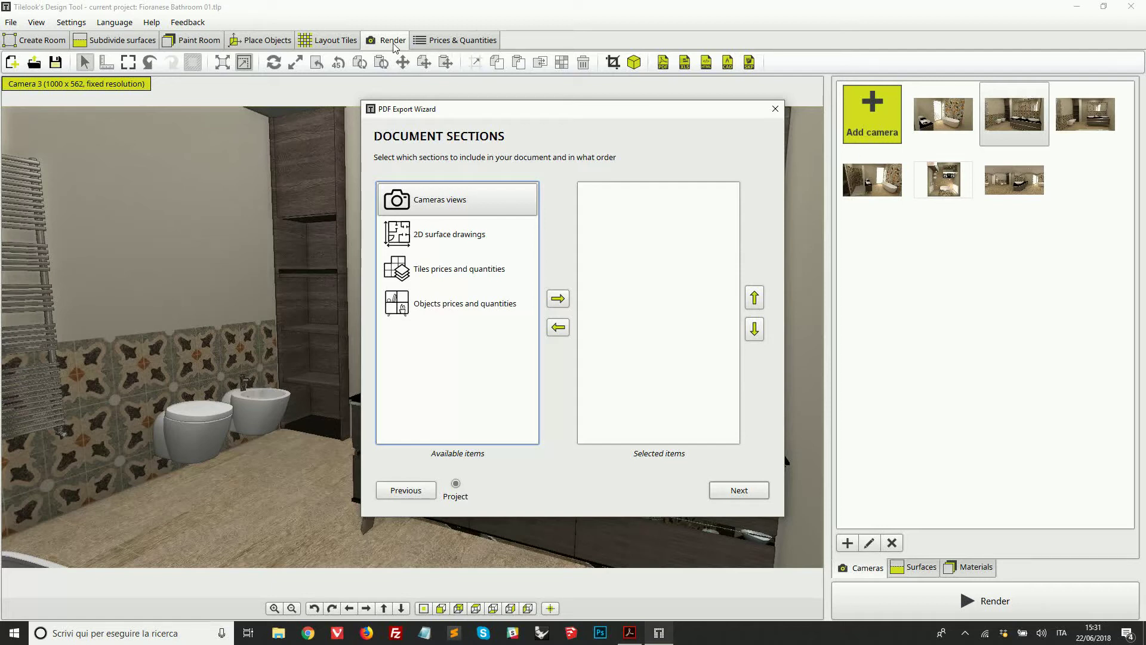
left_click(447, 234)
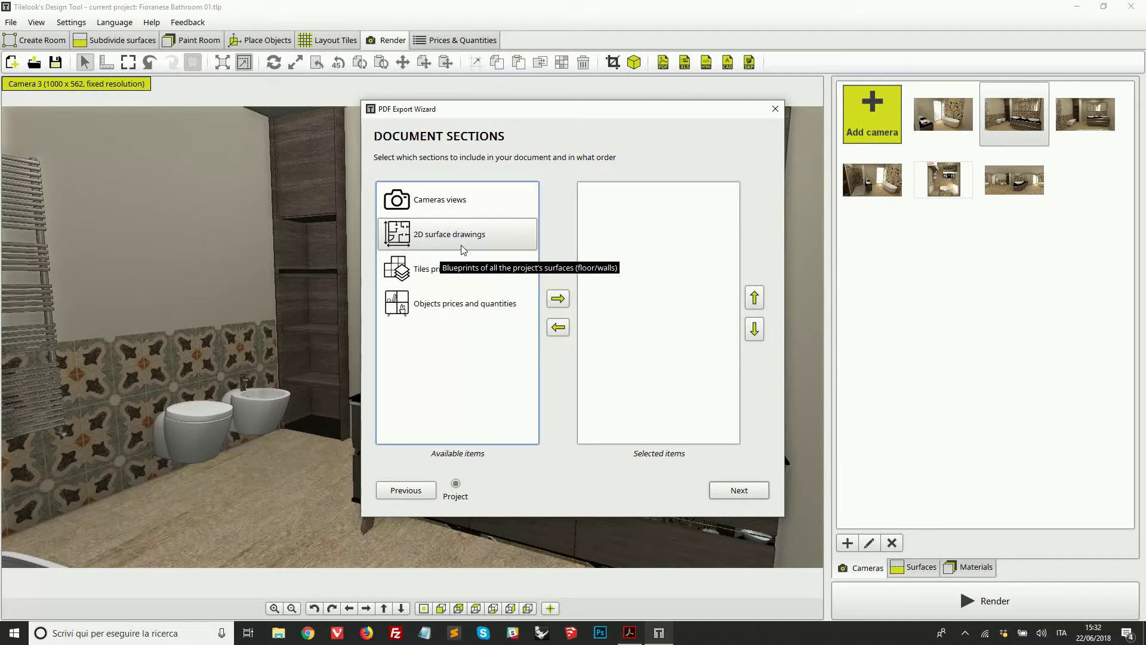
left_click(421, 277)
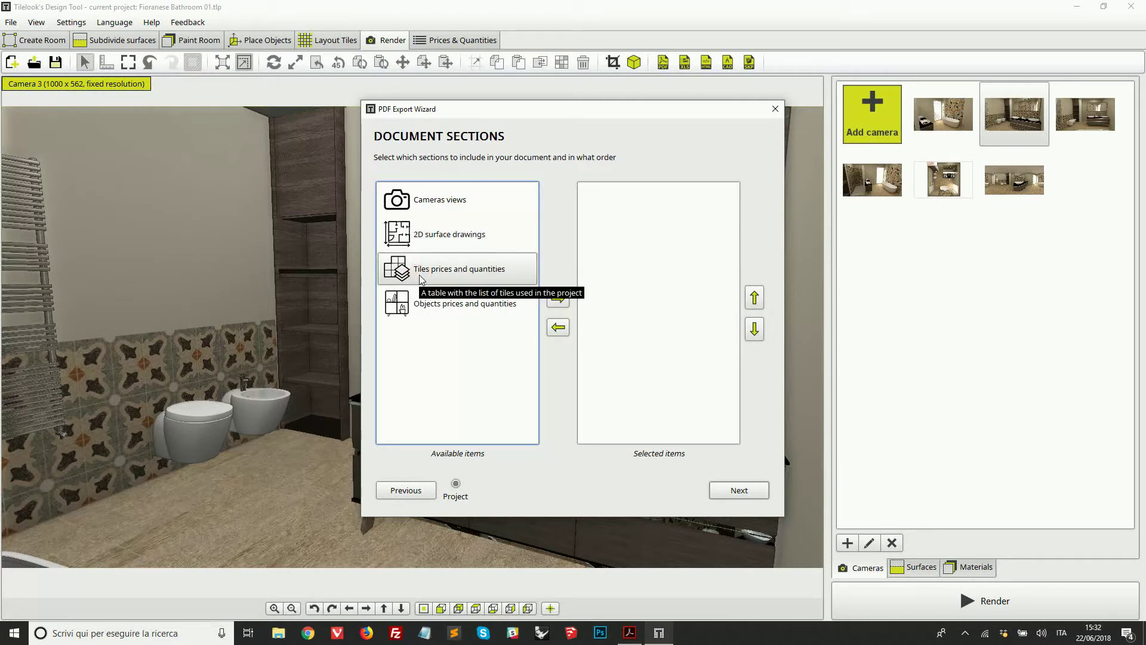
left_click(422, 306)
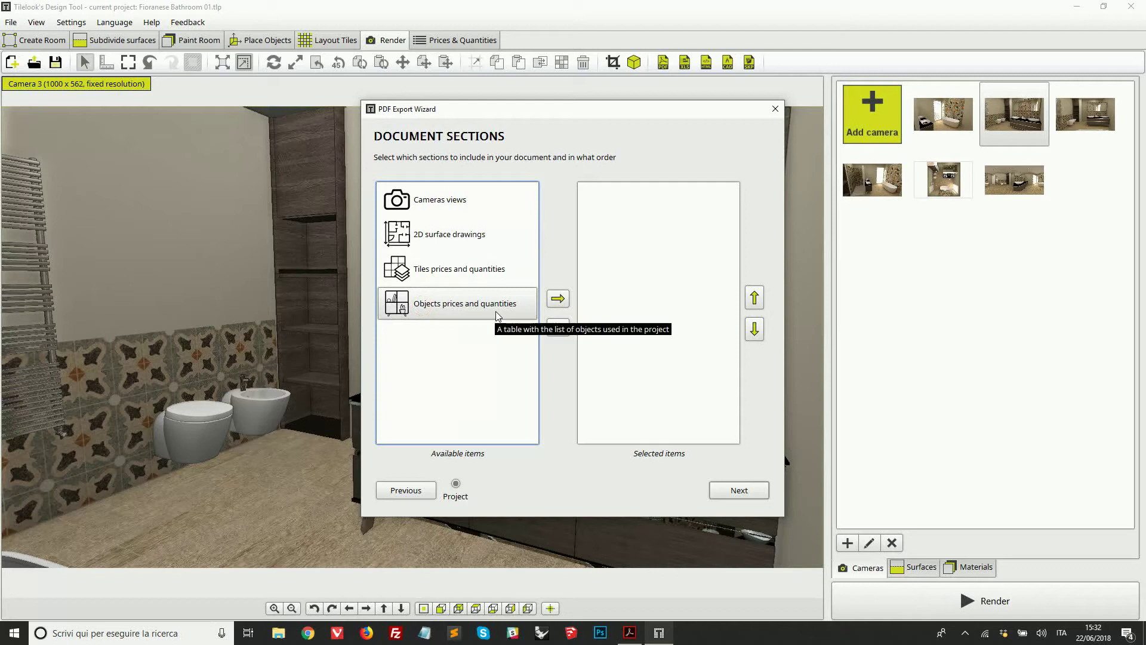
left_click(469, 200, "shift")
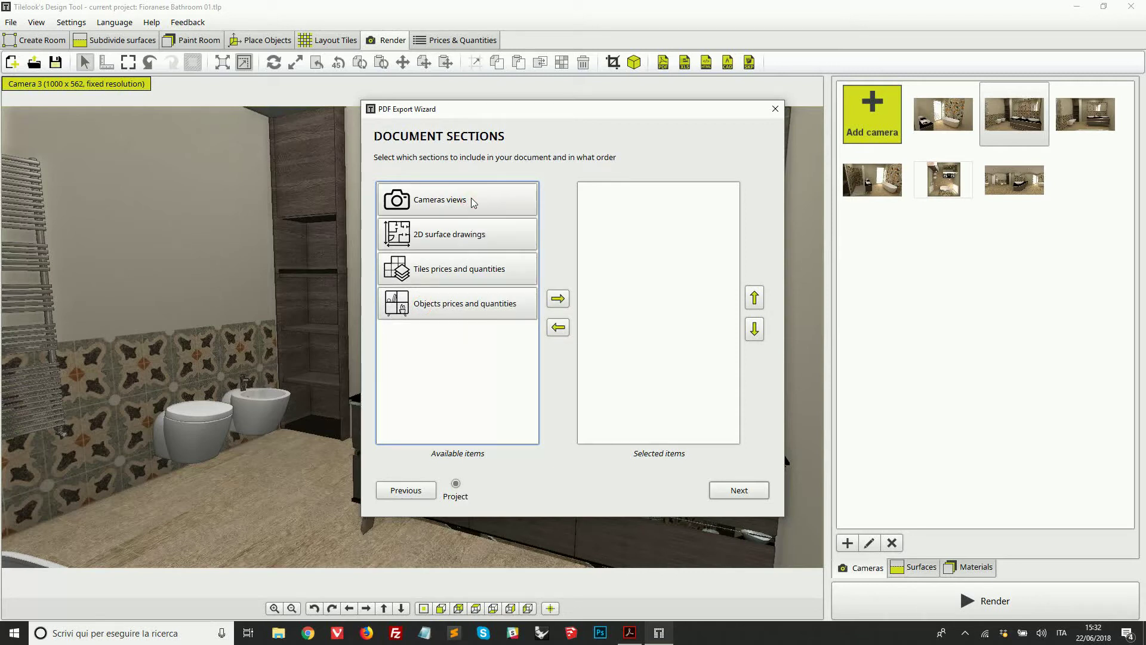
left_click_drag(471, 202, 635, 230)
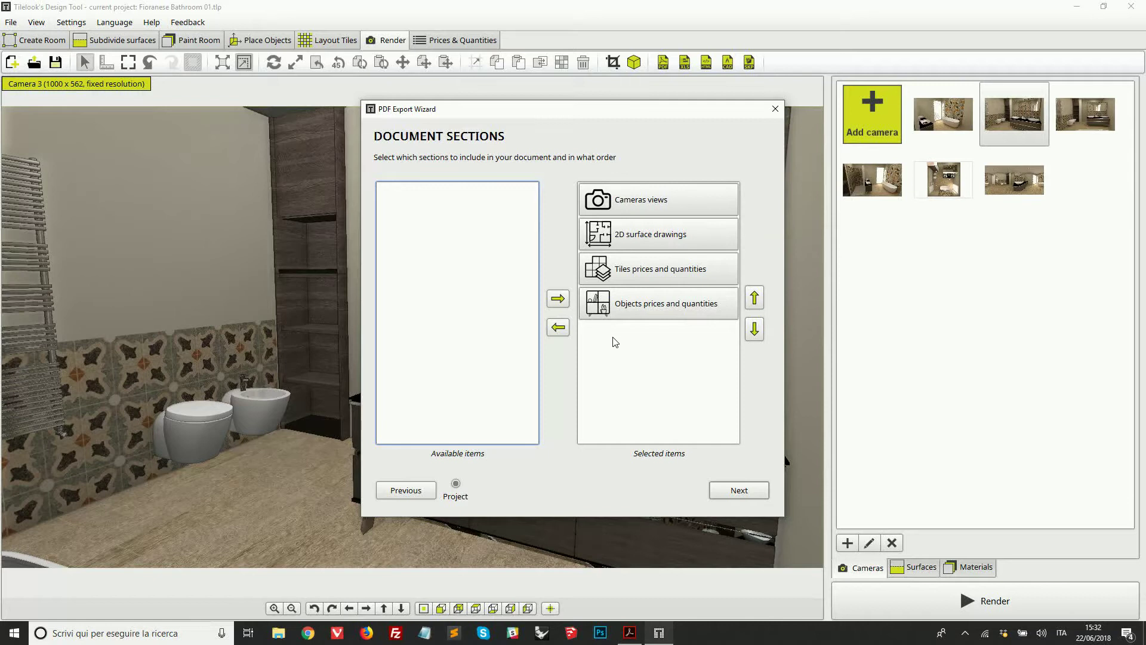
Step: Move the 2D surface drawings section above Cameras views and back below it
left_click(627, 364)
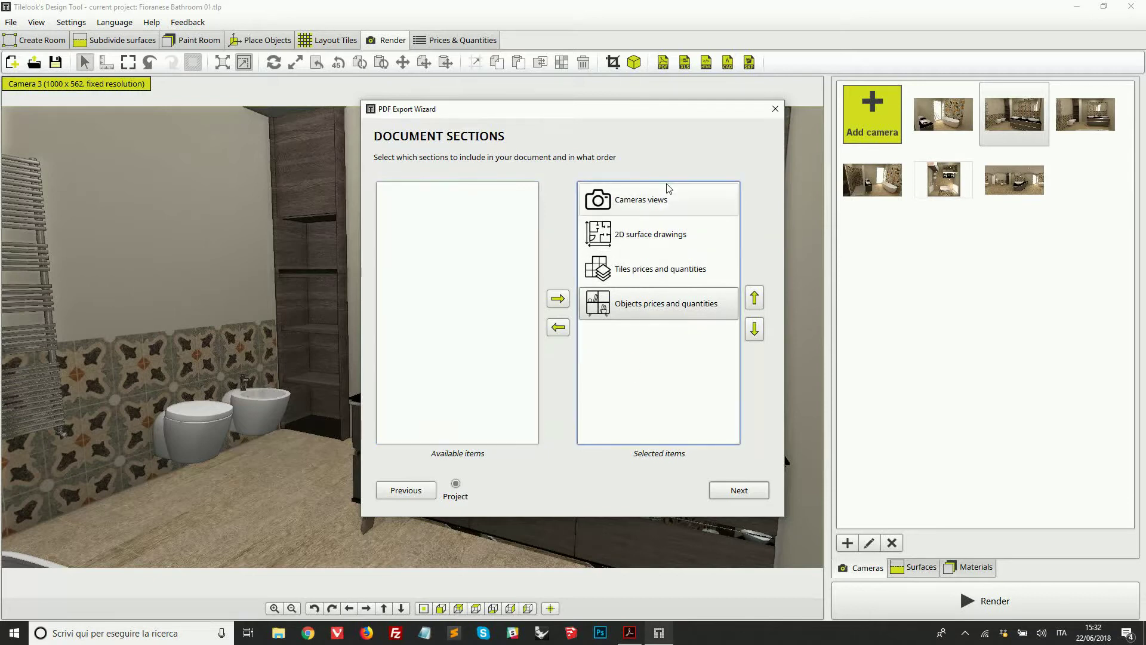
left_click(672, 236)
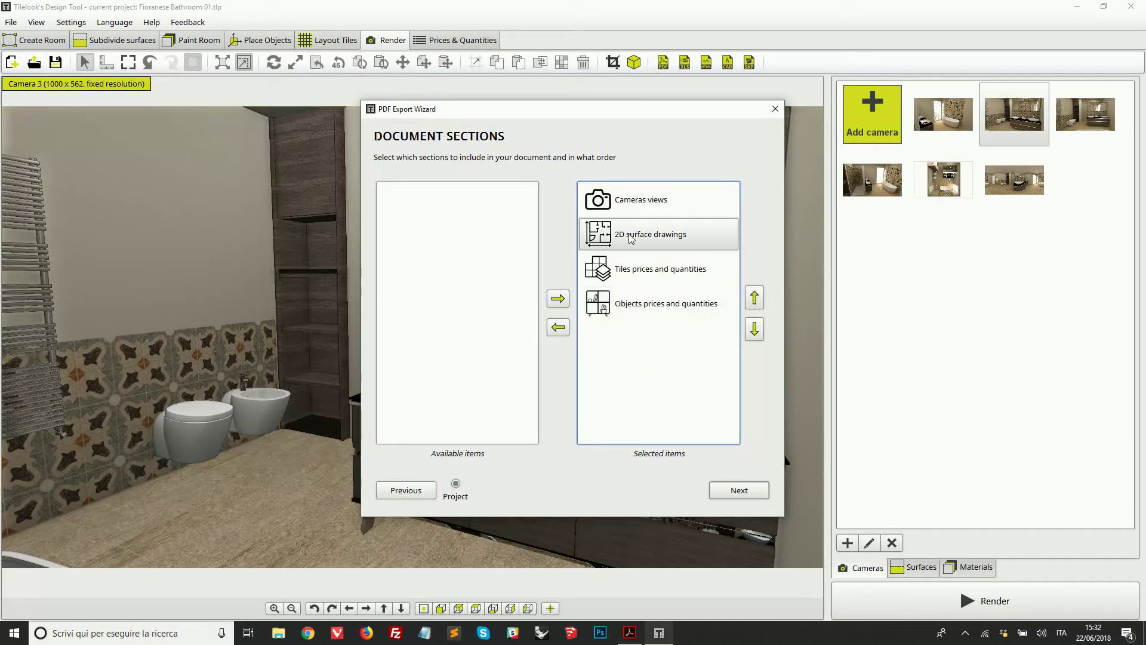
left_click(755, 298)
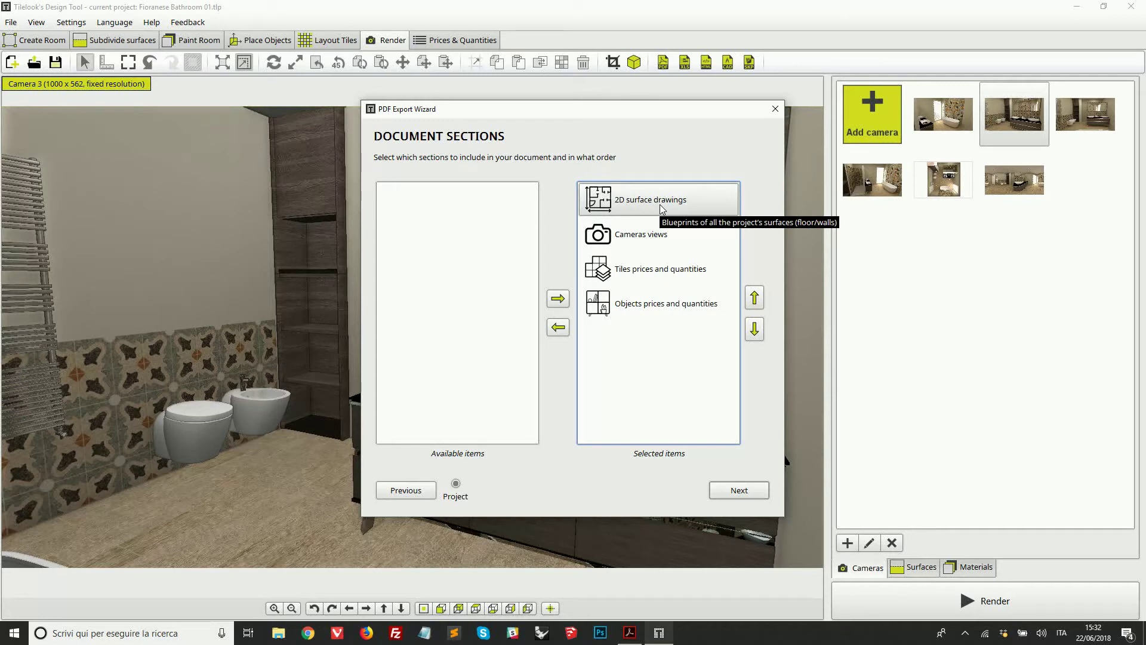
left_click(641, 239)
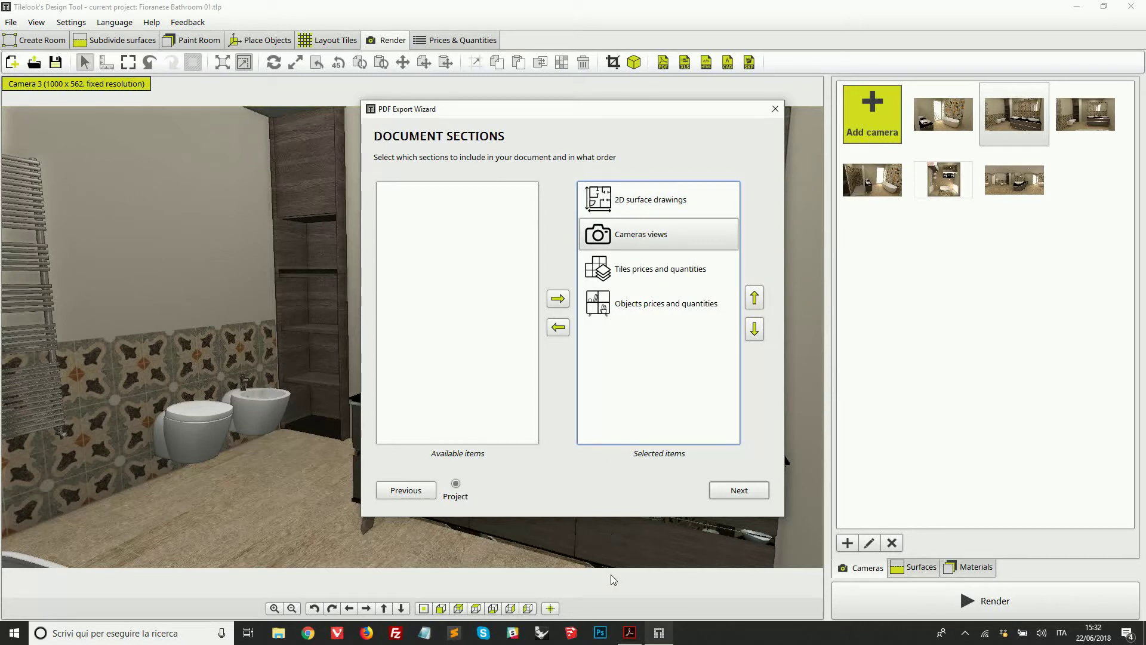
left_click(657, 201)
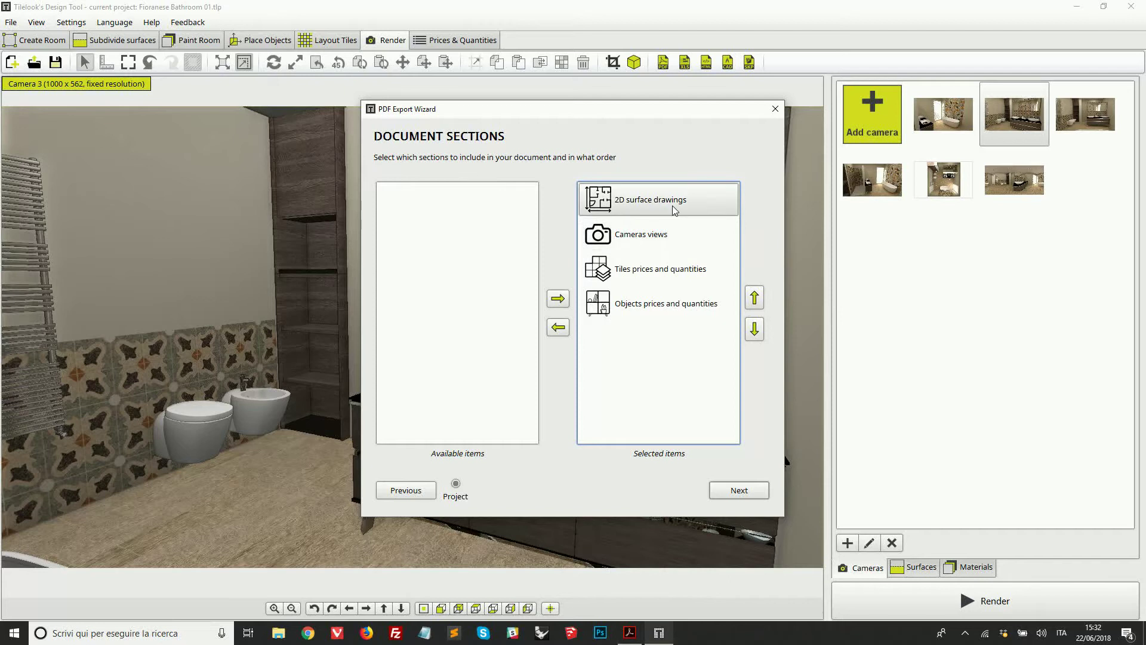
left_click(753, 329)
left_click(645, 210)
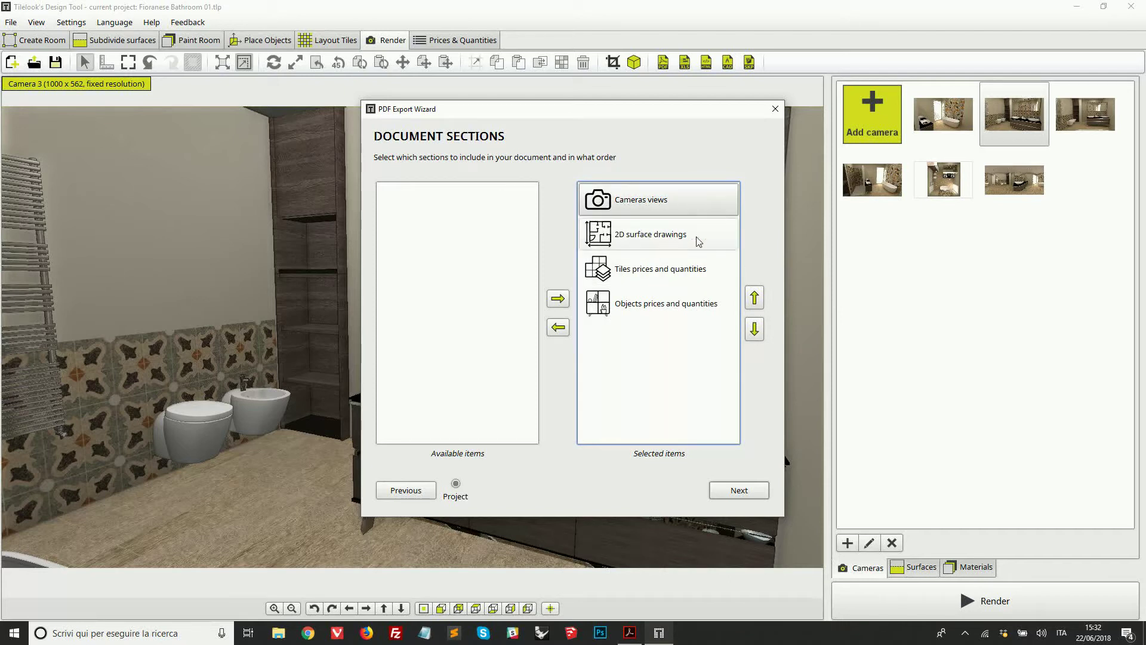
left_click(621, 274)
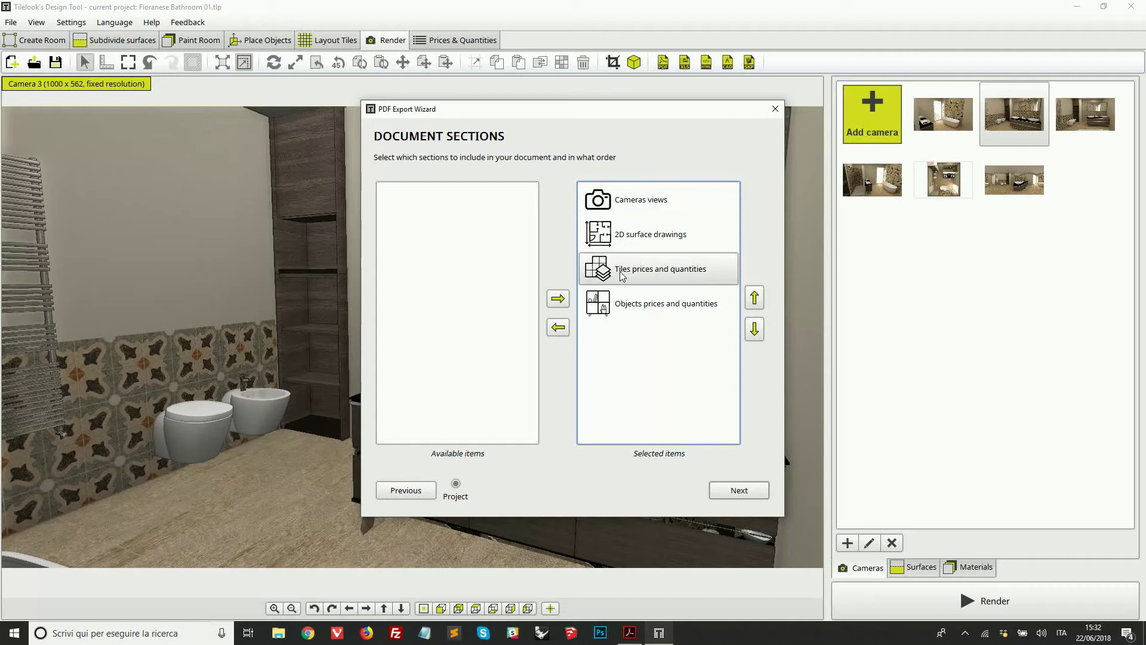
left_click(637, 309)
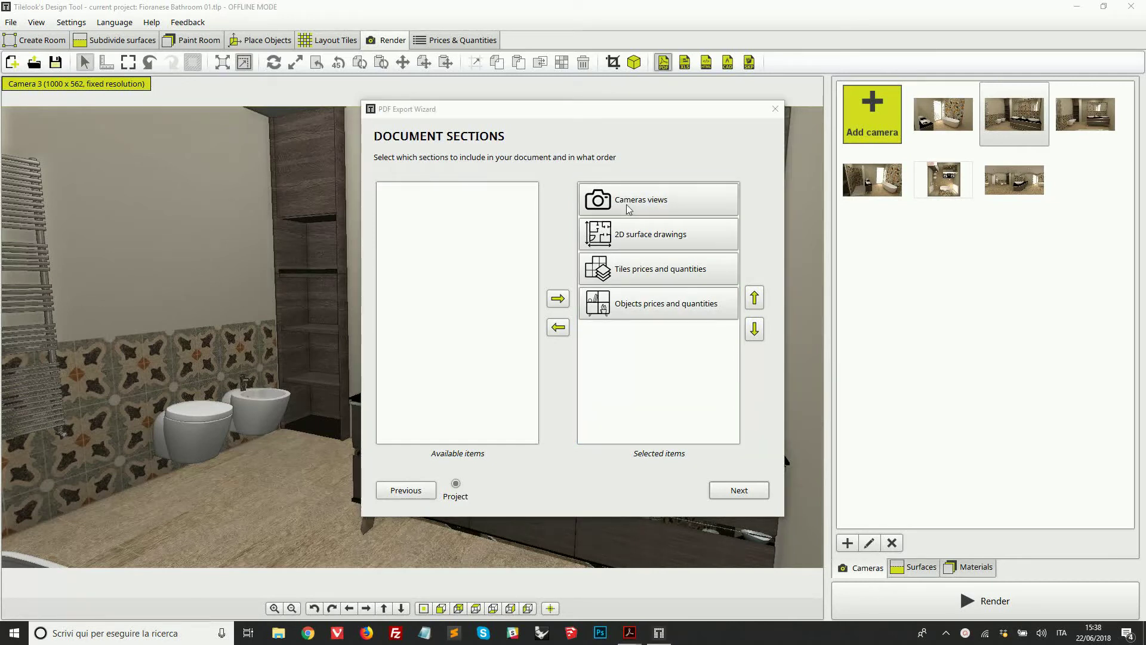
Step: Proceed to the camera views layout and try the 2 cameras, 3 cameras and 4 cameras page layouts
left_click(719, 496)
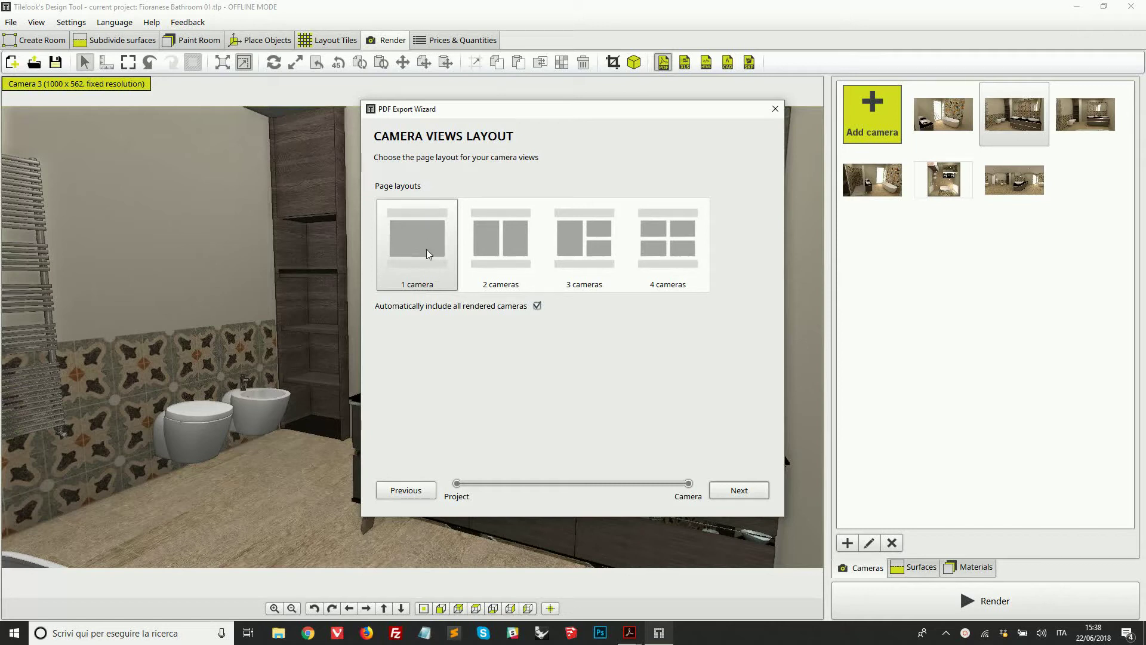
left_click(500, 259)
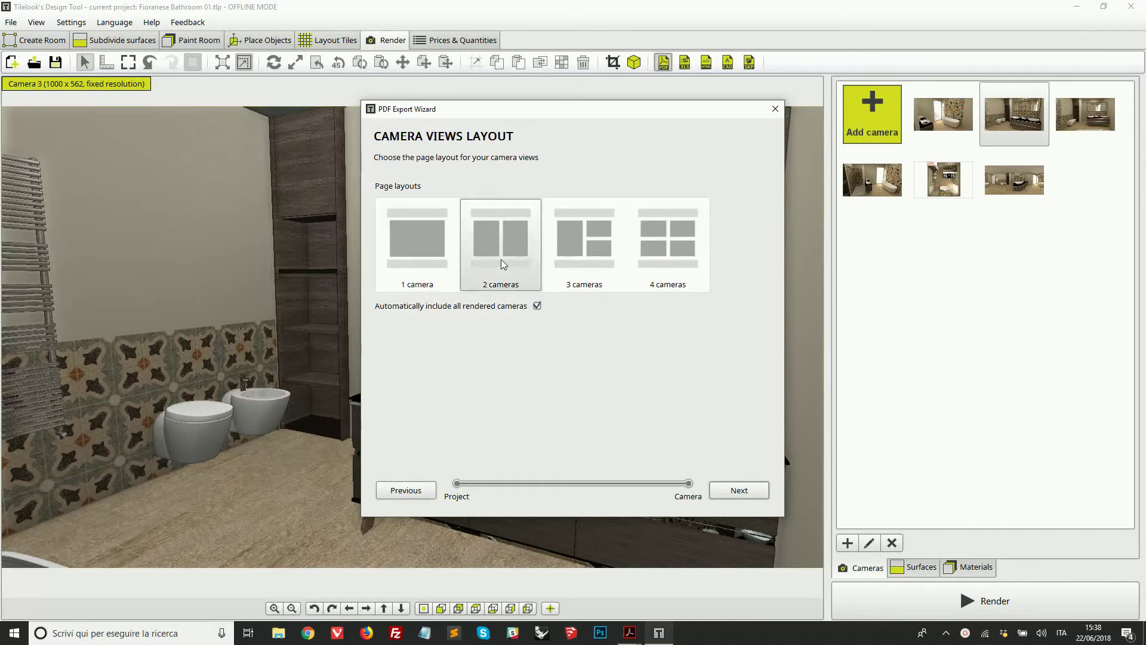
left_click(594, 255)
left_click(667, 246)
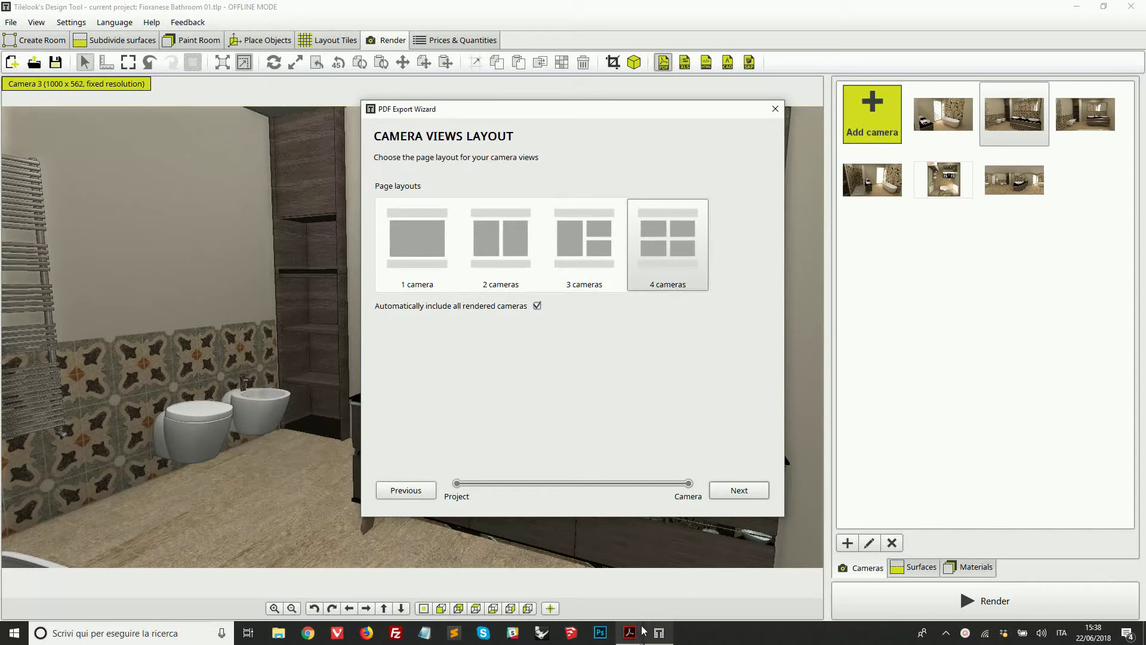
Step: Check the four-camera page in cameras.pdf, return to the export wizard and choose the 1 camera page layout
mouse_move(634, 634)
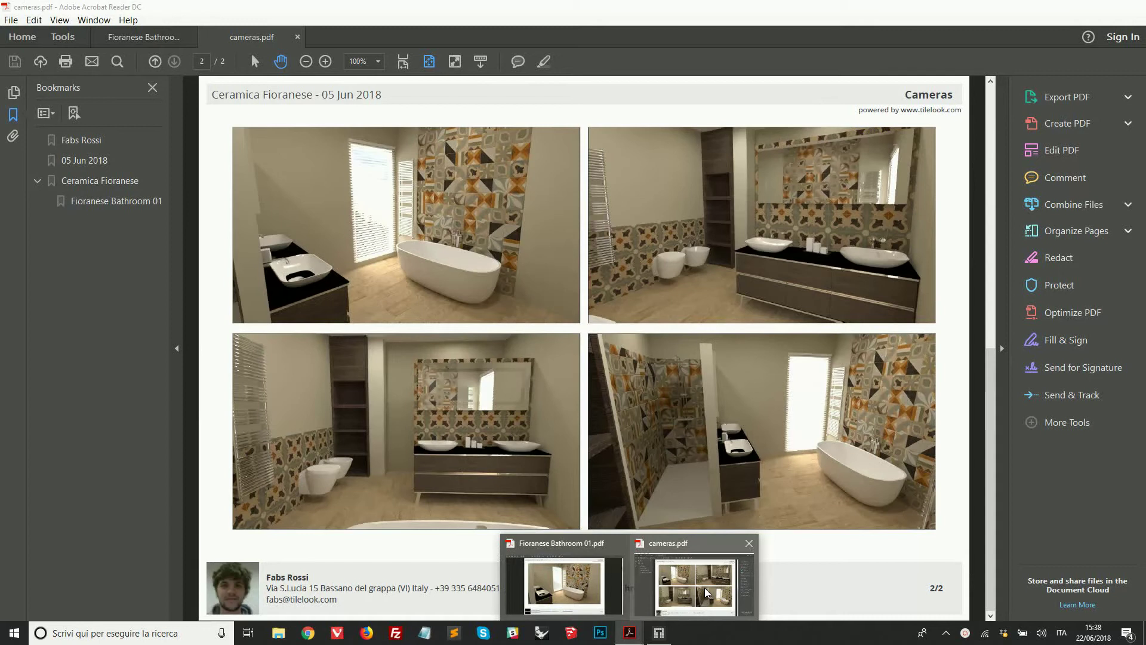
left_click(704, 588)
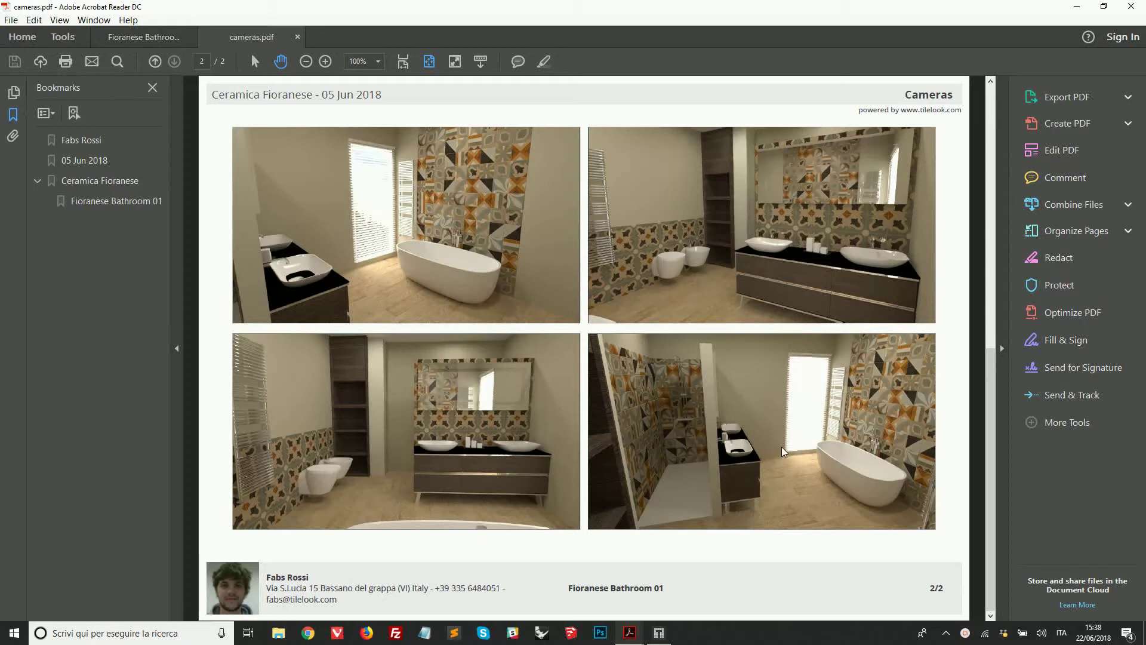
left_click(663, 641)
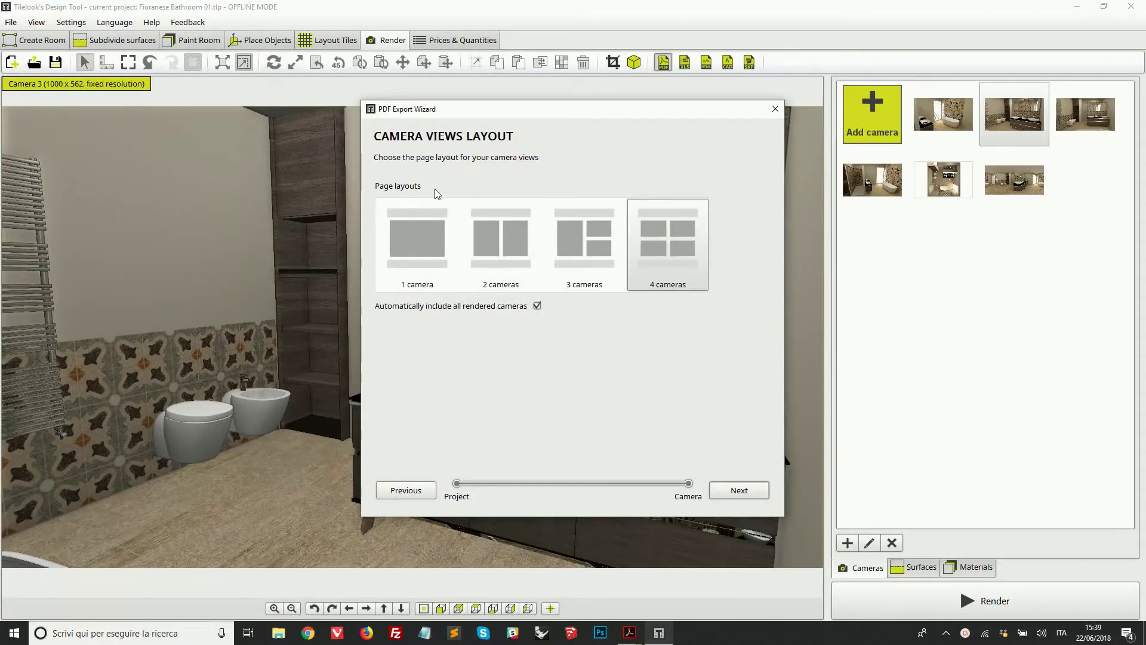
left_click(426, 238)
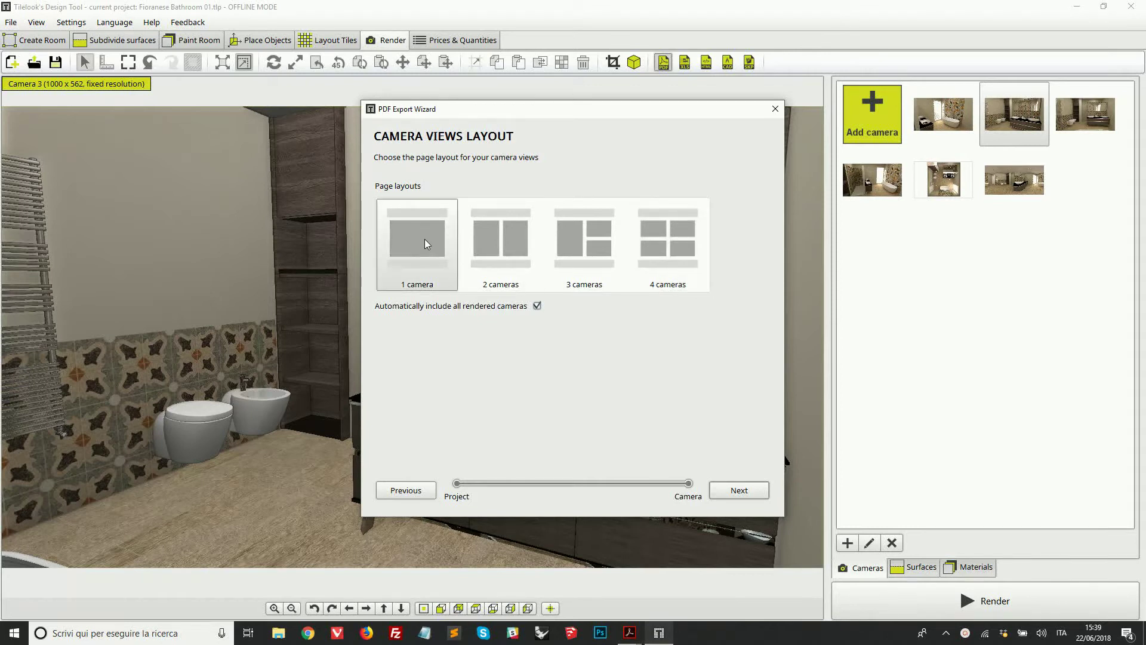
left_click(754, 495)
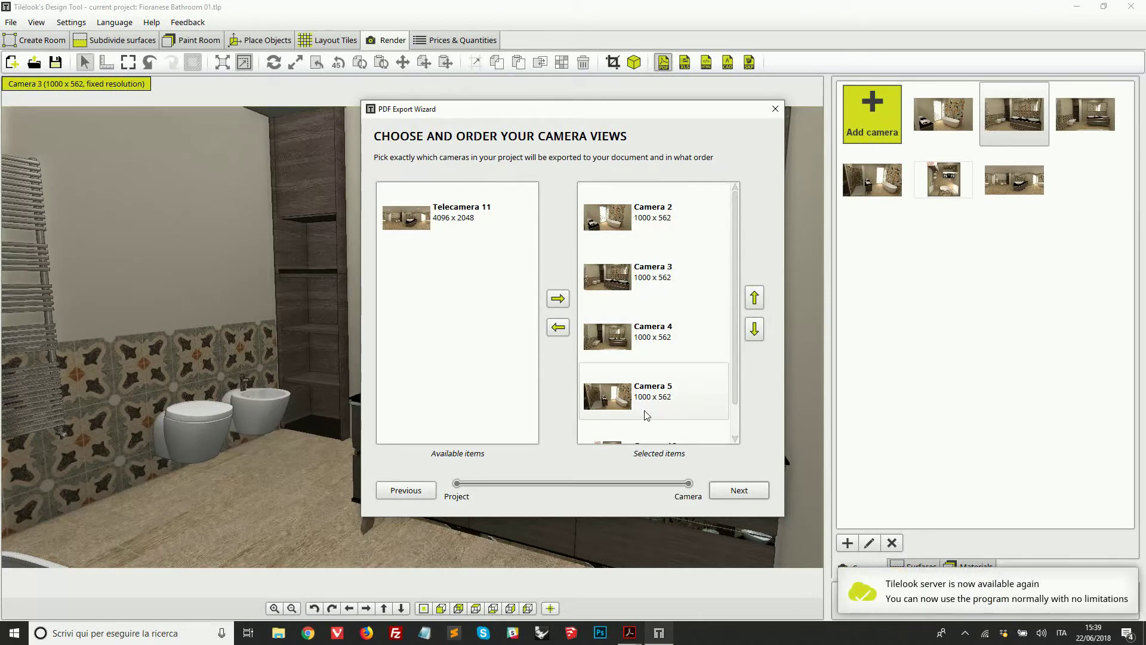
Step: Move Camera 10 to the first place among the selected camera views and proceed to the 2D surface drawings settings
scroll(657, 397, "down", 2)
mouse_move(655, 401)
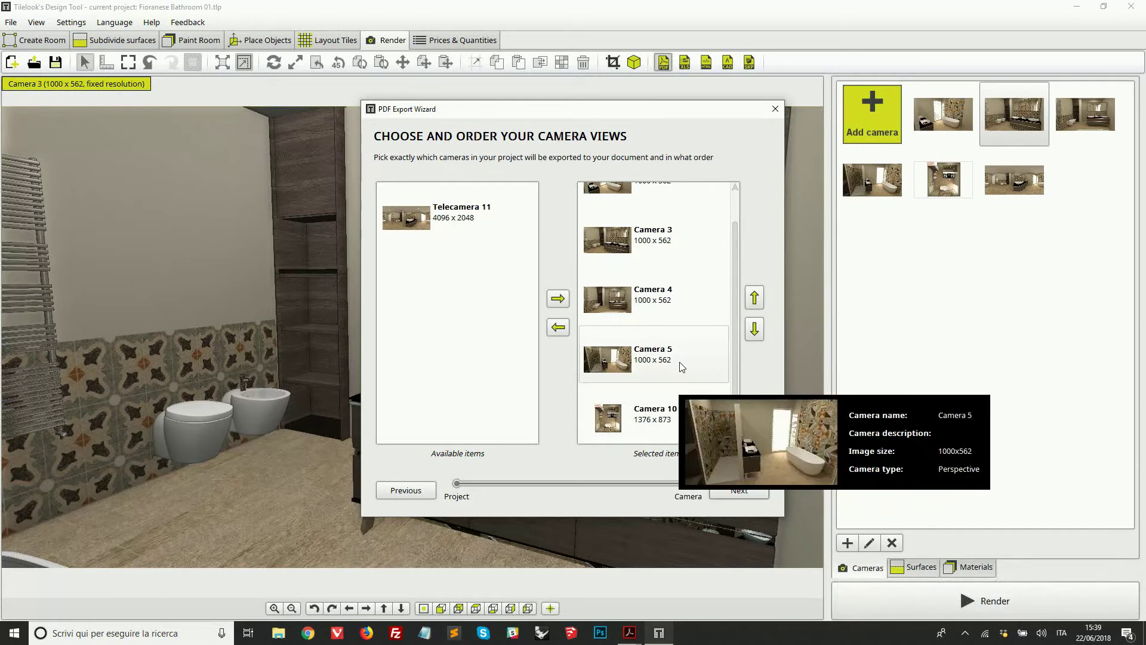
scroll(685, 358, "up", 2)
scroll(686, 359, "down", 2)
left_click(709, 411)
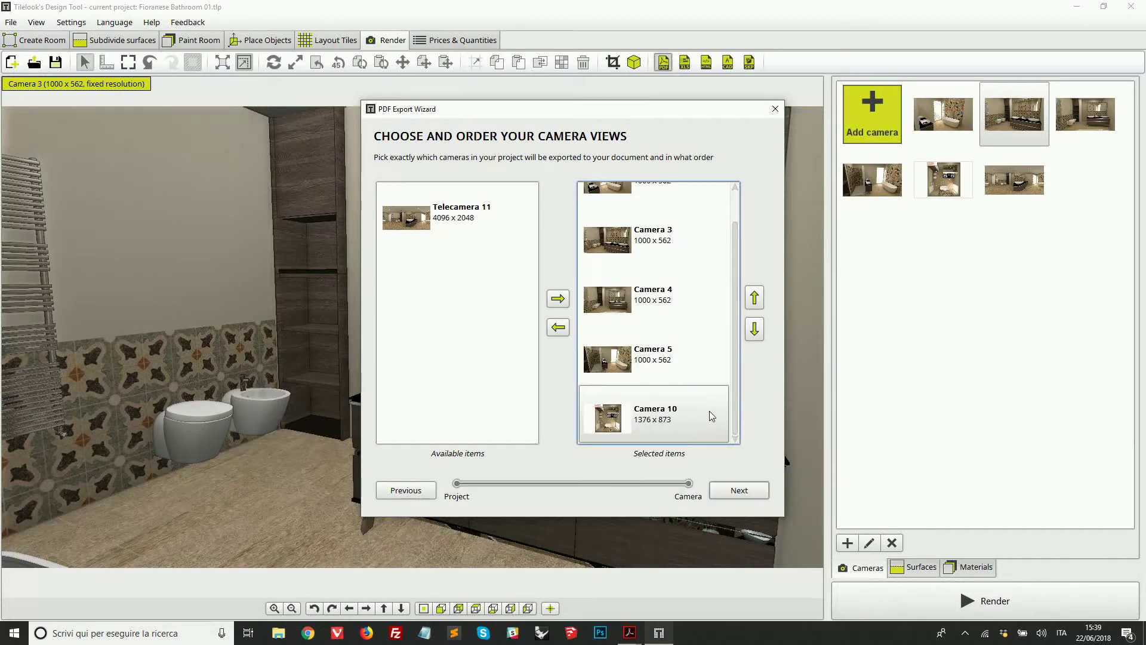
left_click(758, 296)
left_click(757, 296)
left_click(757, 296)
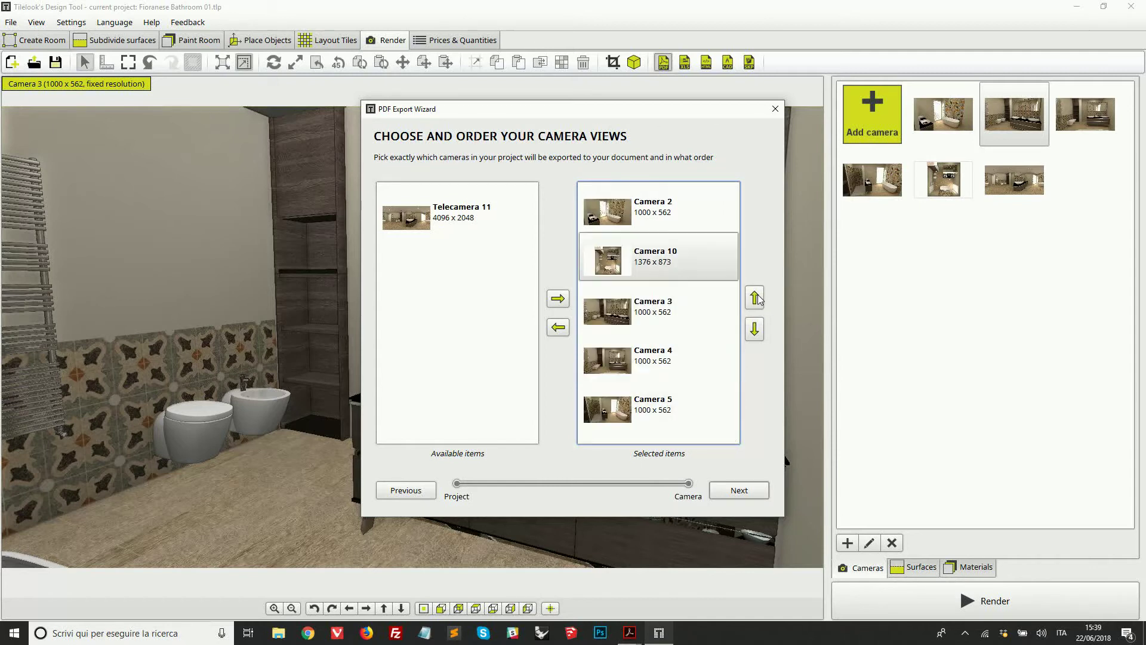
left_click(757, 296)
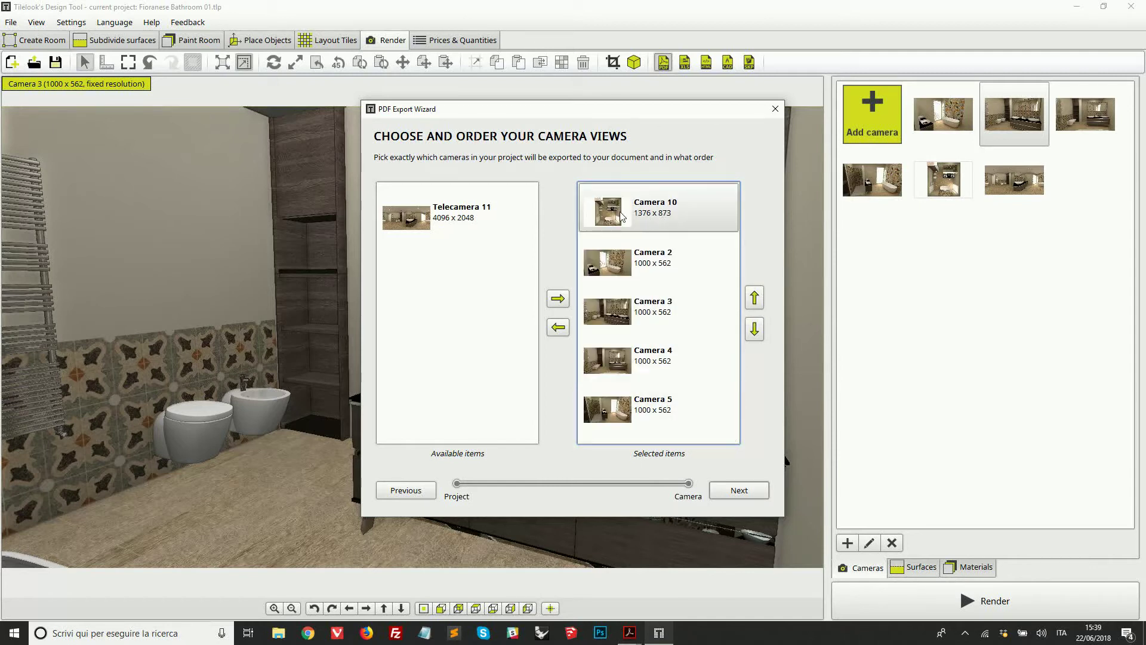
mouse_move(621, 216)
left_click(762, 490)
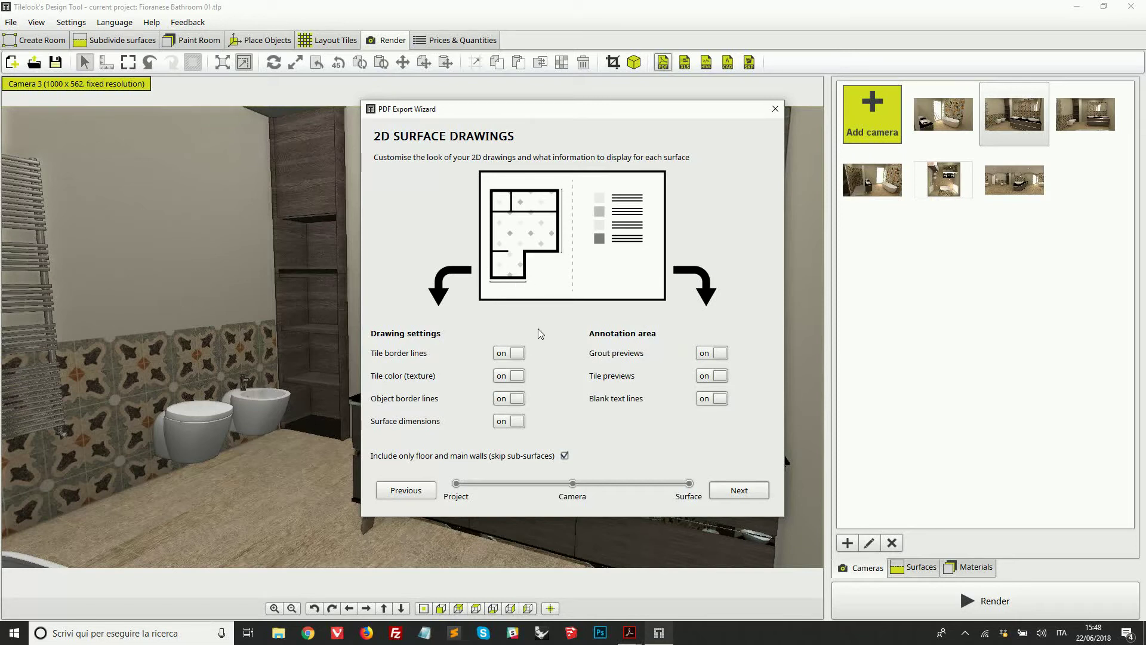
Step: Examine the dimensioned floor and wall drawings in no-objects.pdf and return to the export wizard's 2D drawing settings
mouse_move(627, 638)
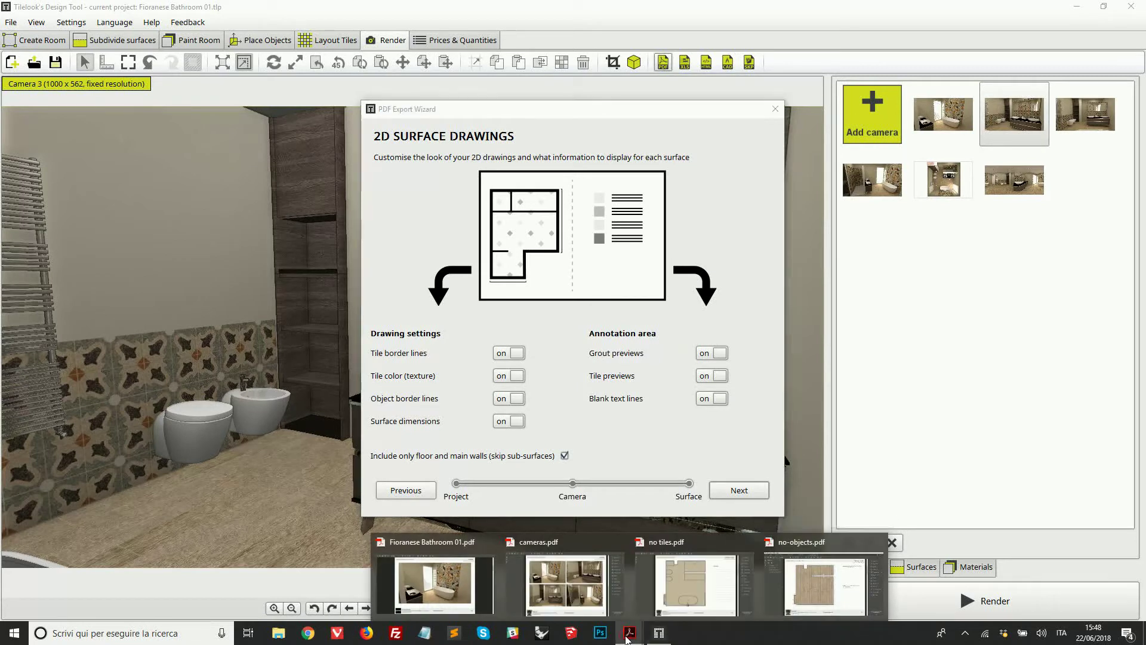
left_click(836, 581)
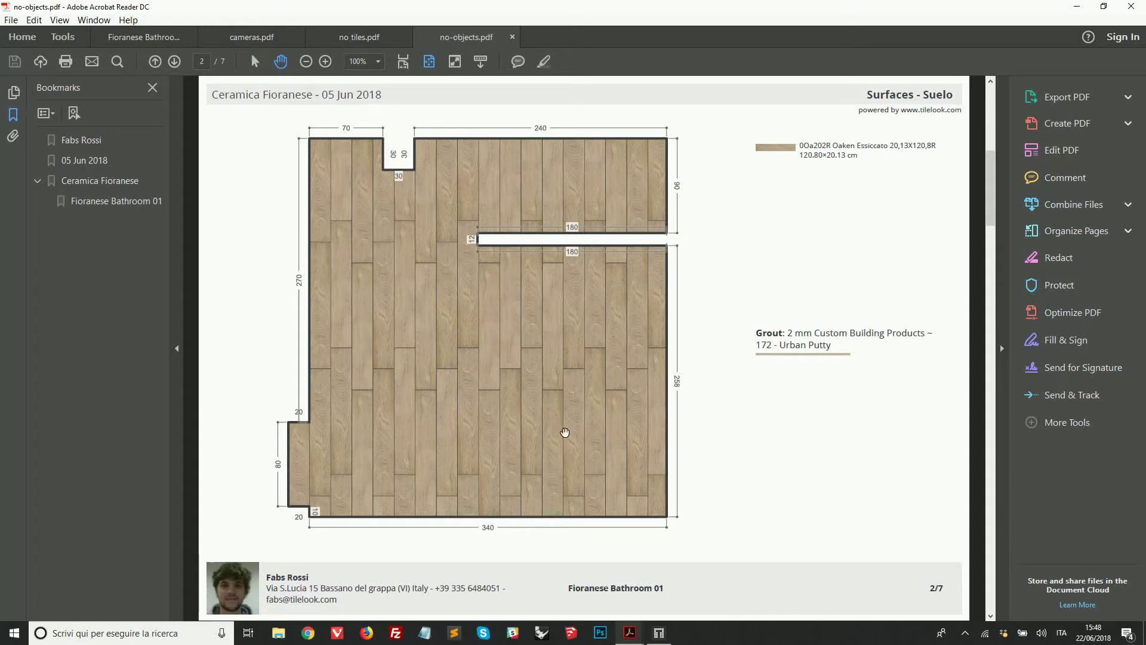
scroll(694, 476, "down", 1)
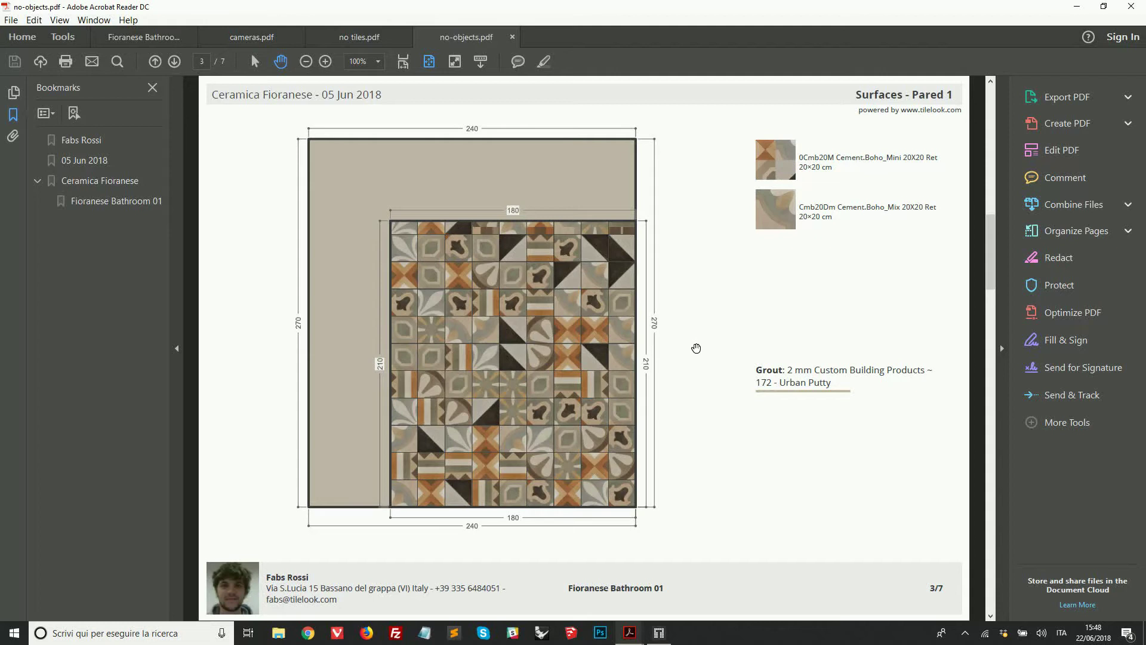
scroll(720, 310, "down", 1)
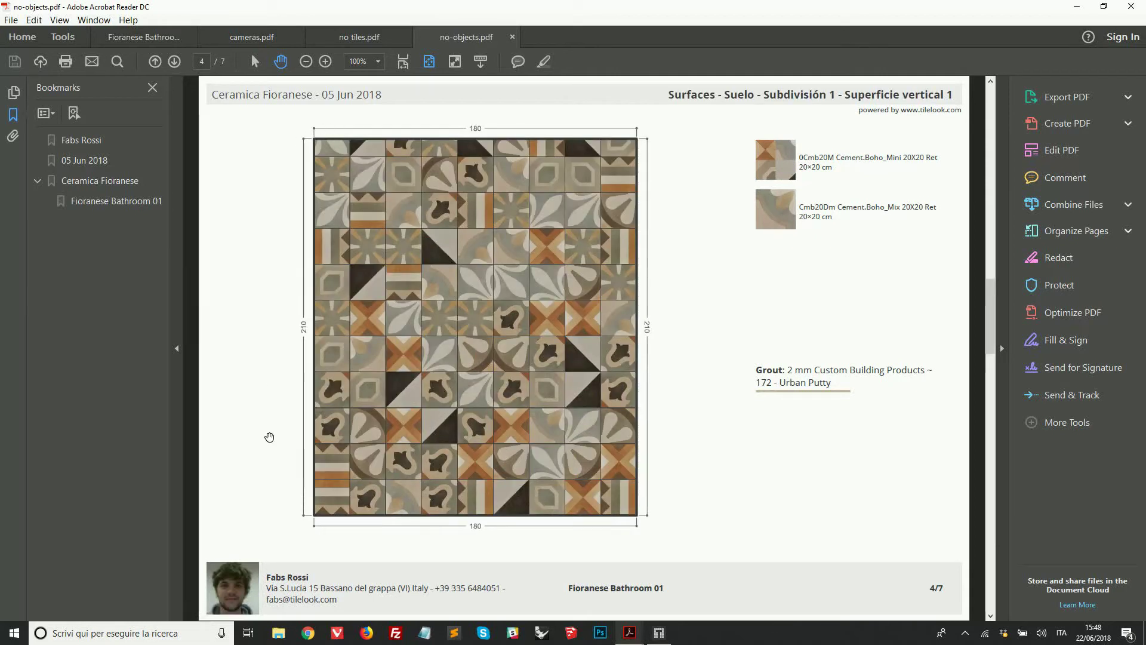
left_click(659, 632)
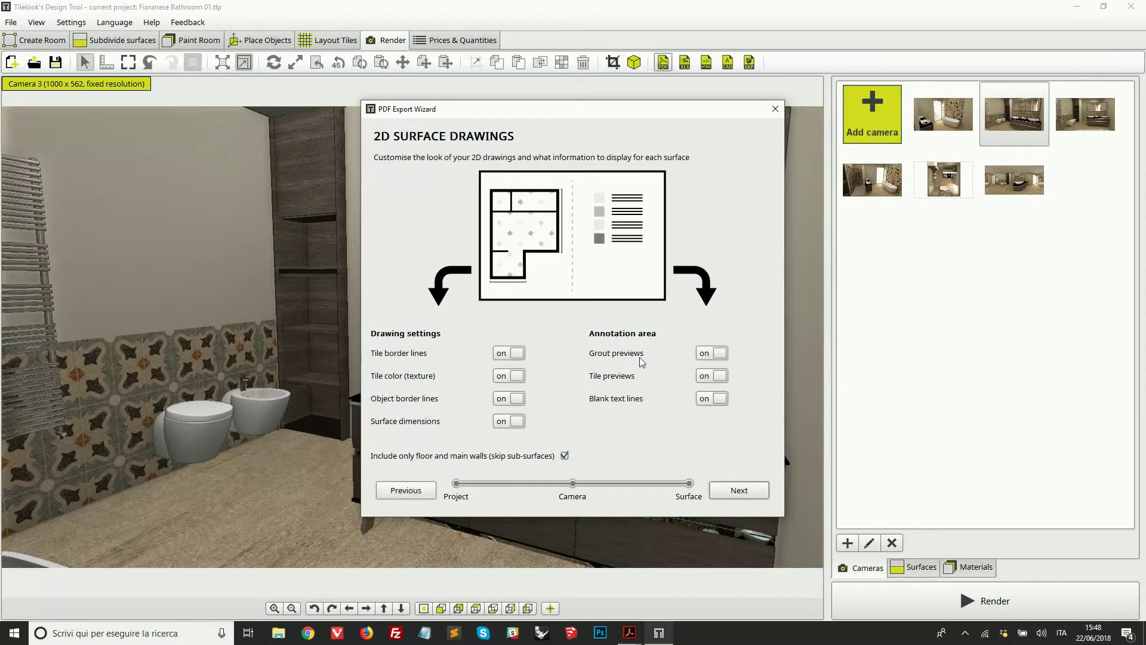
Step: Check how the grout preview appears beside the wall drawings in no-objects.pdf, returning to the wizard's annotation settings
left_click(630, 633)
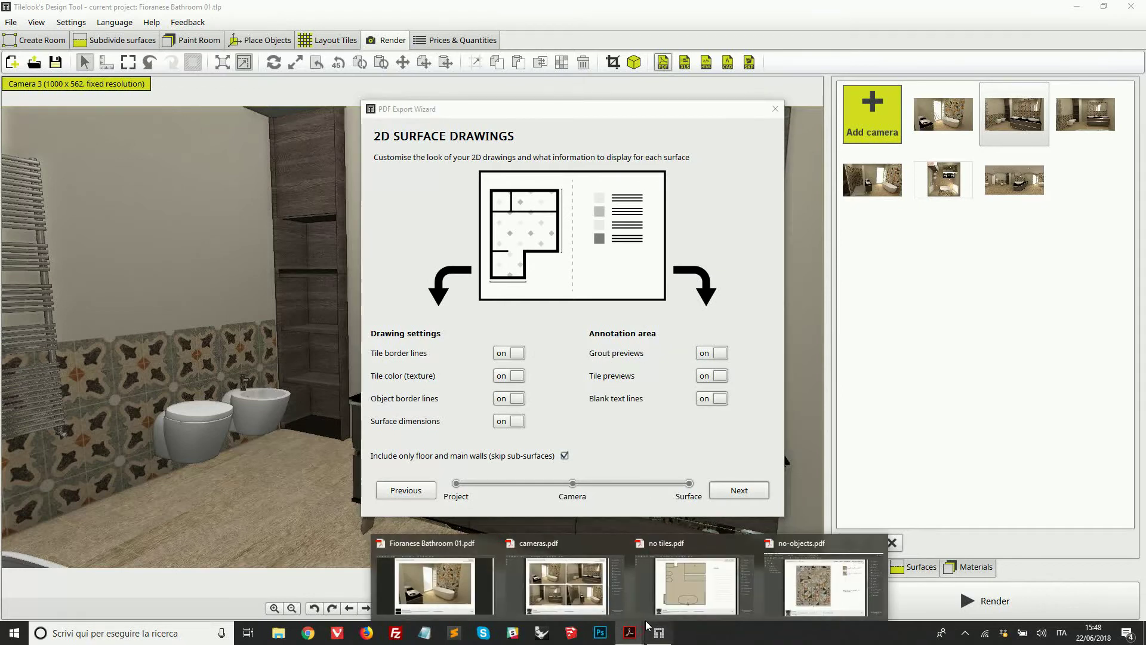
left_click(801, 576)
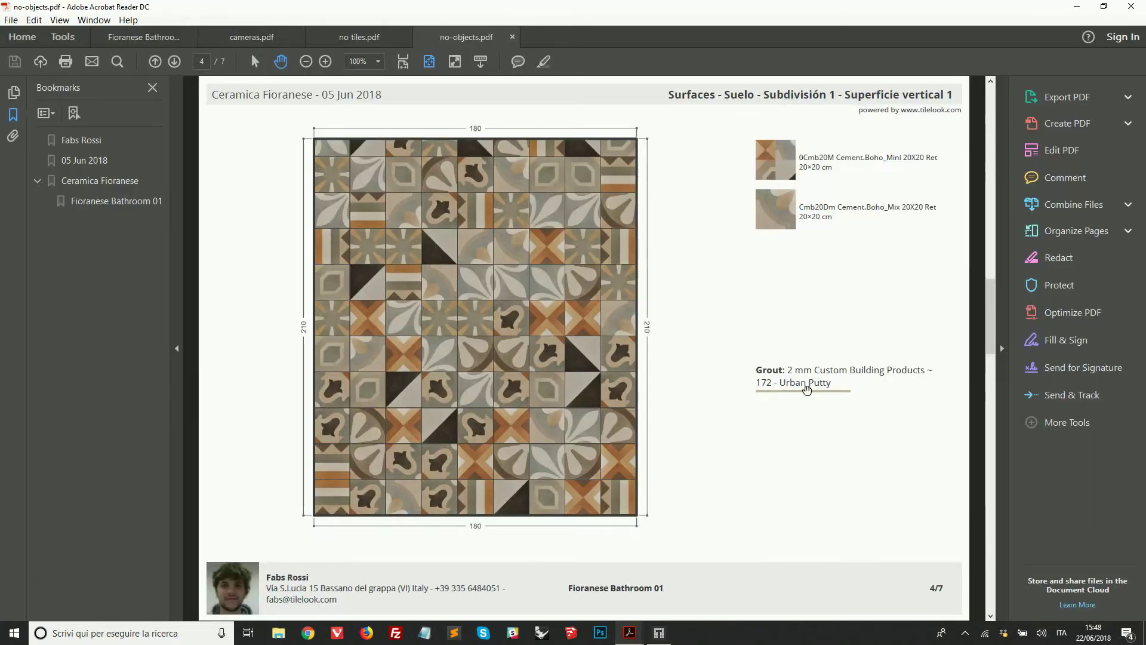
scroll(808, 396, "up", 1)
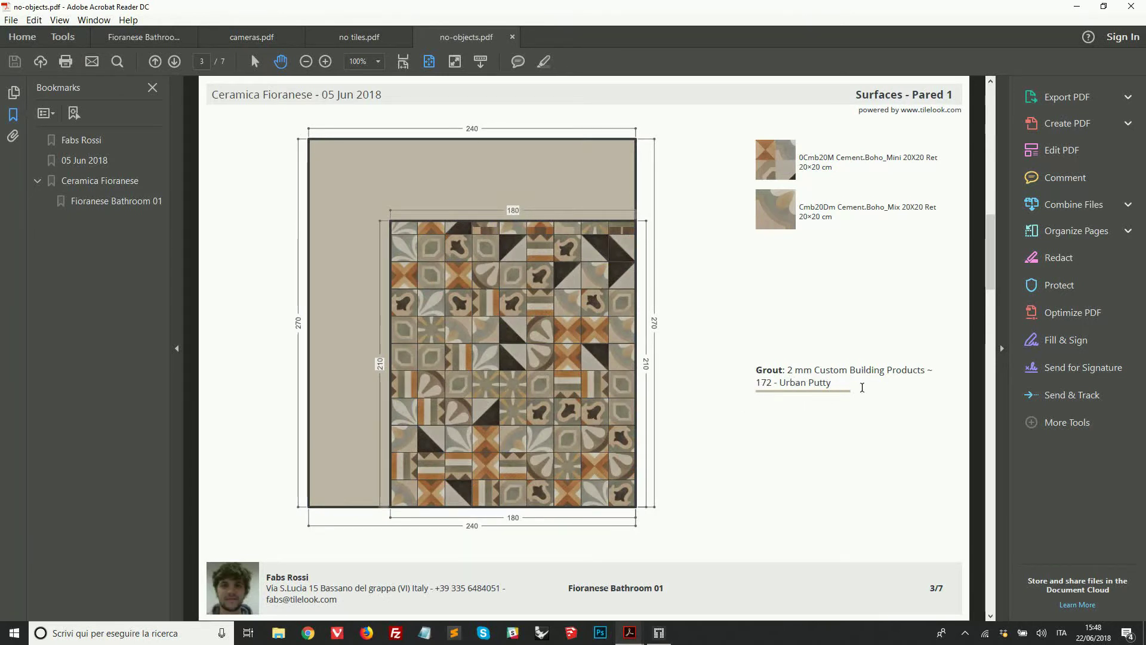
left_click(659, 633)
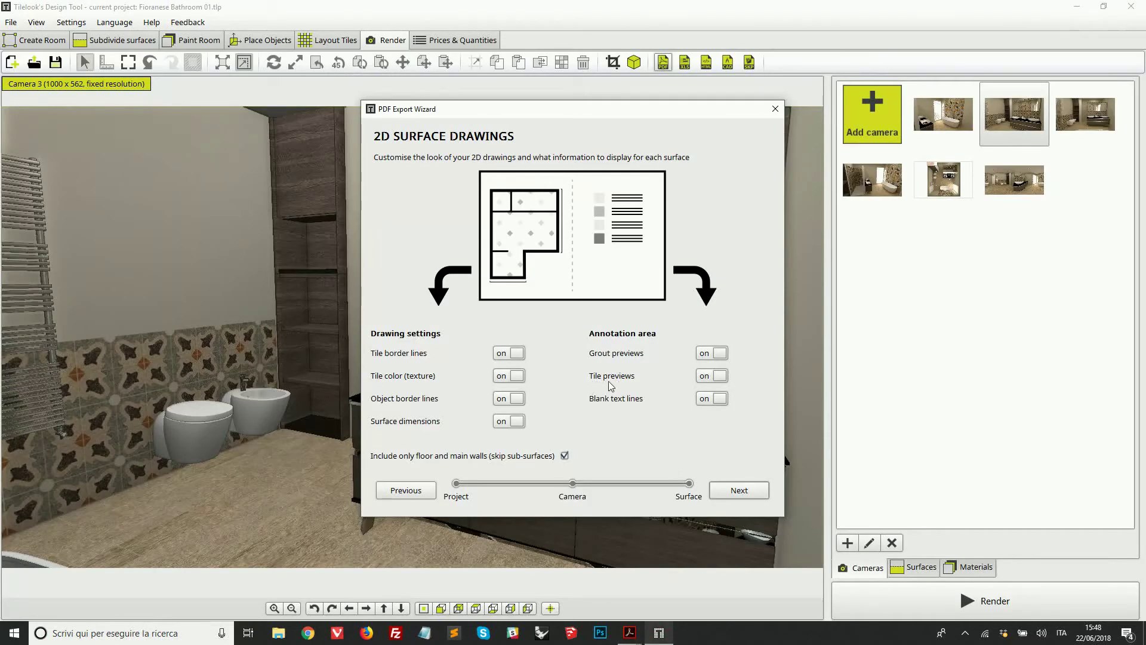
Step: Check the tile previews beside the Pared 1 and Suelo drawings in no-objects.pdf and return to the wizard
left_click(630, 632)
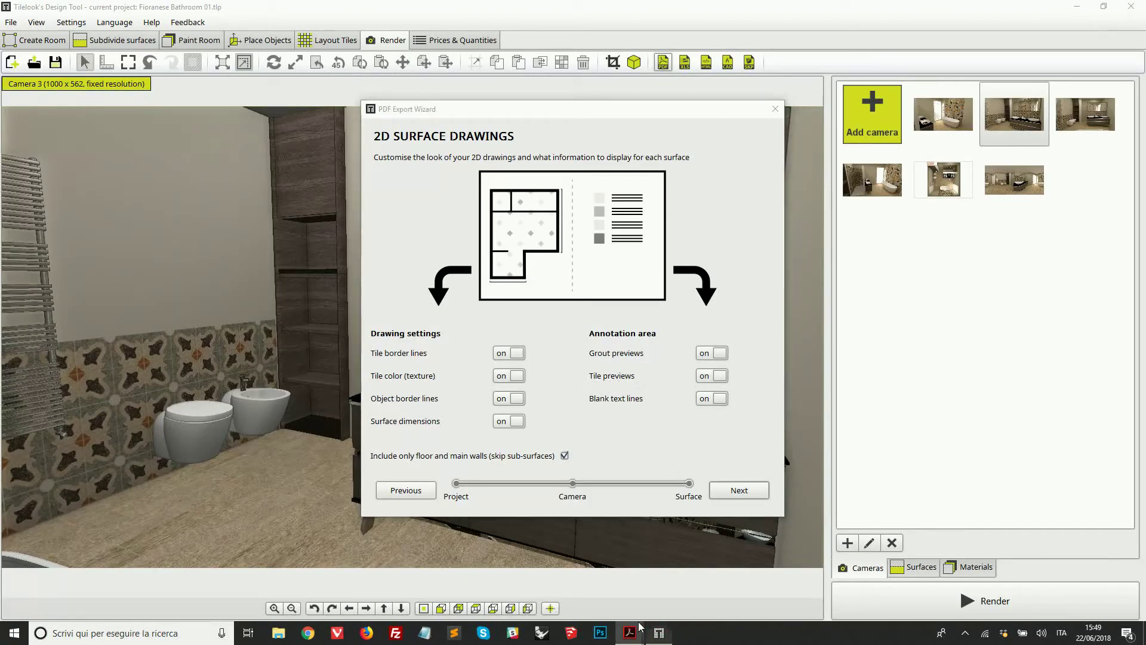
left_click(817, 582)
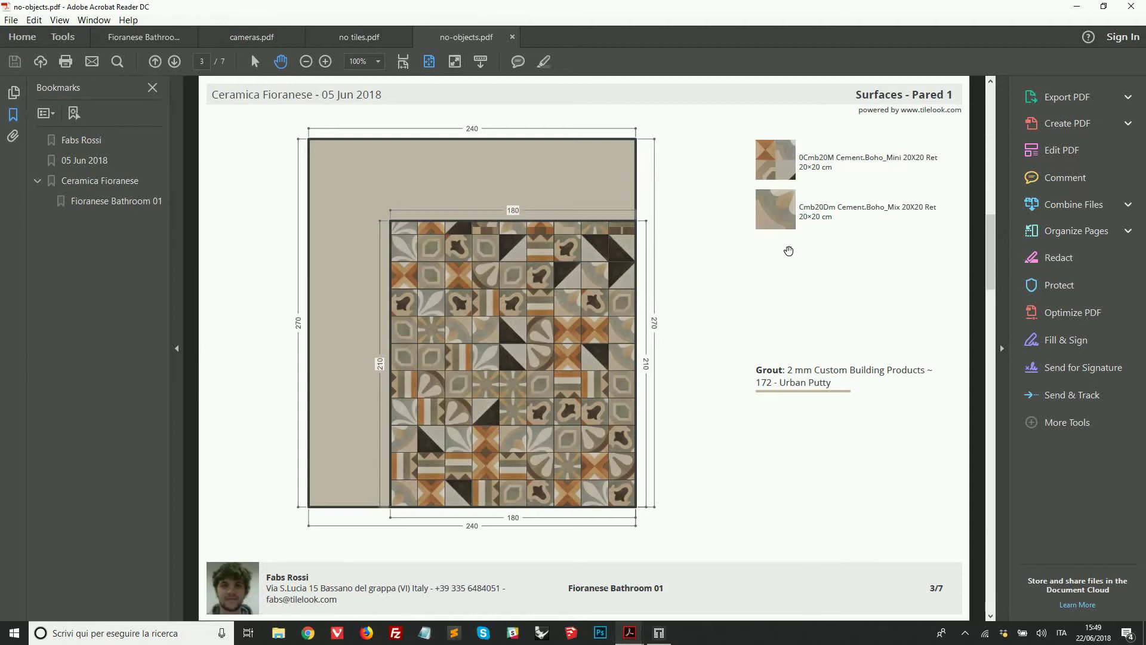
scroll(763, 266, "up", 1)
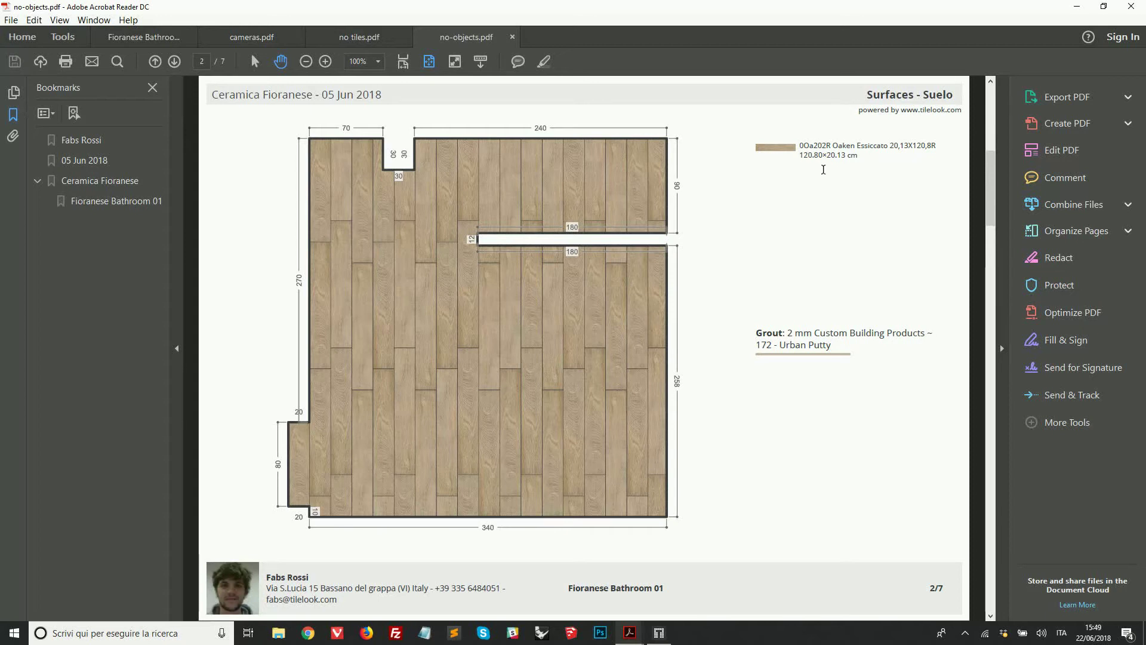
mouse_move(633, 626)
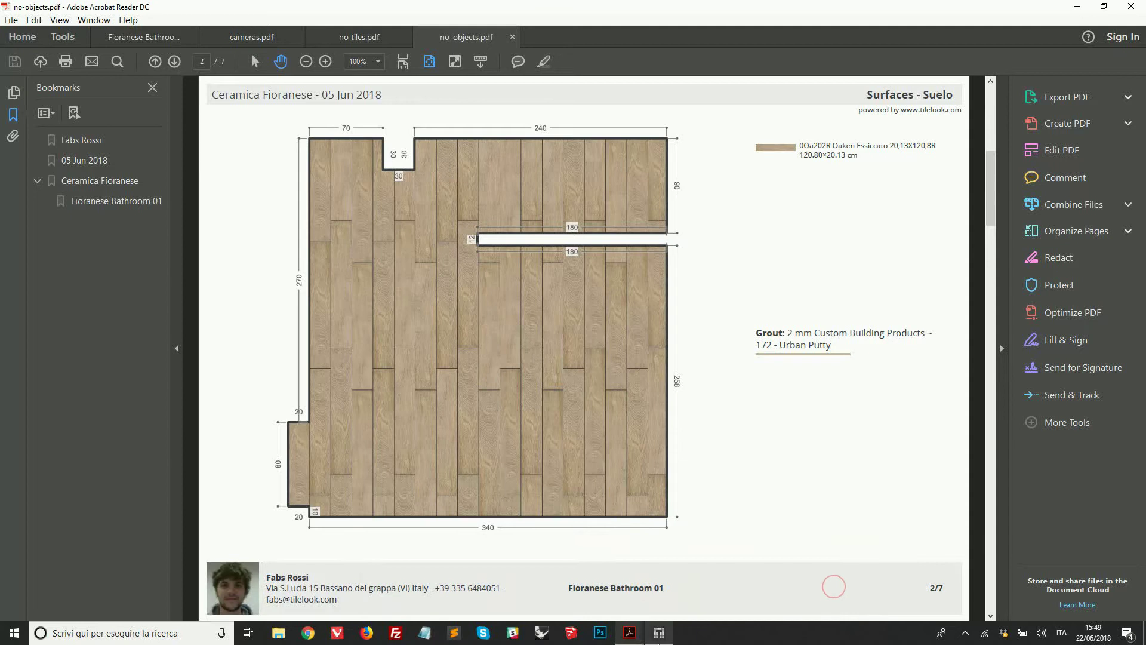
left_click(659, 633)
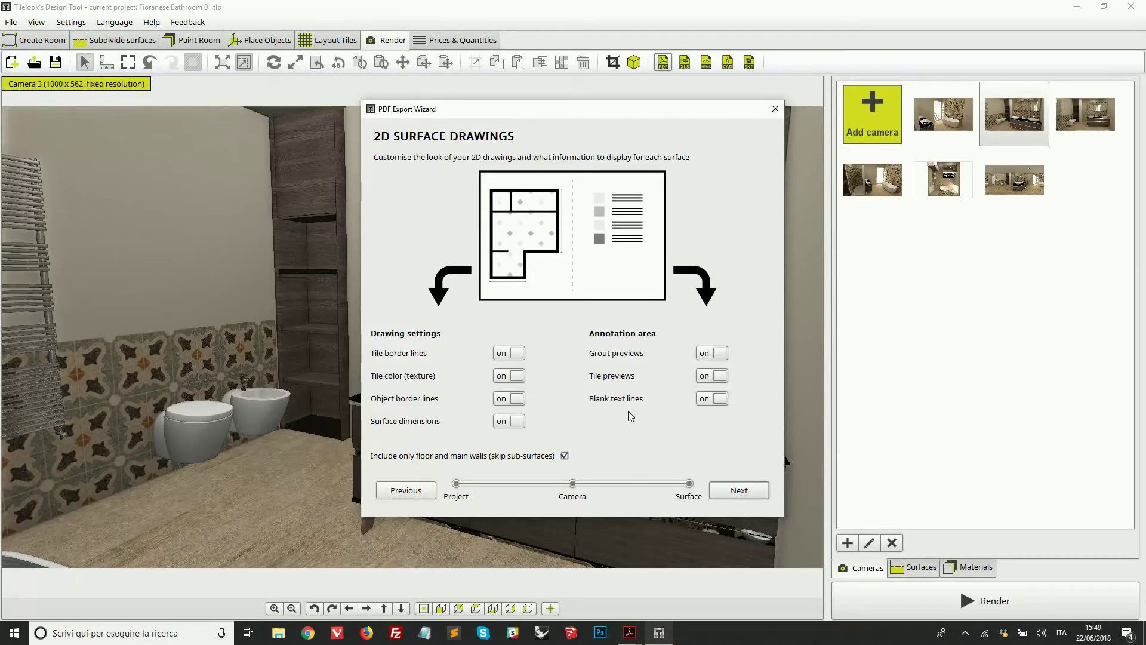
Step: Examine the blank comment lines and object outlines on the surface drawings in no tiles.pdf
left_click(629, 633)
left_click(847, 594)
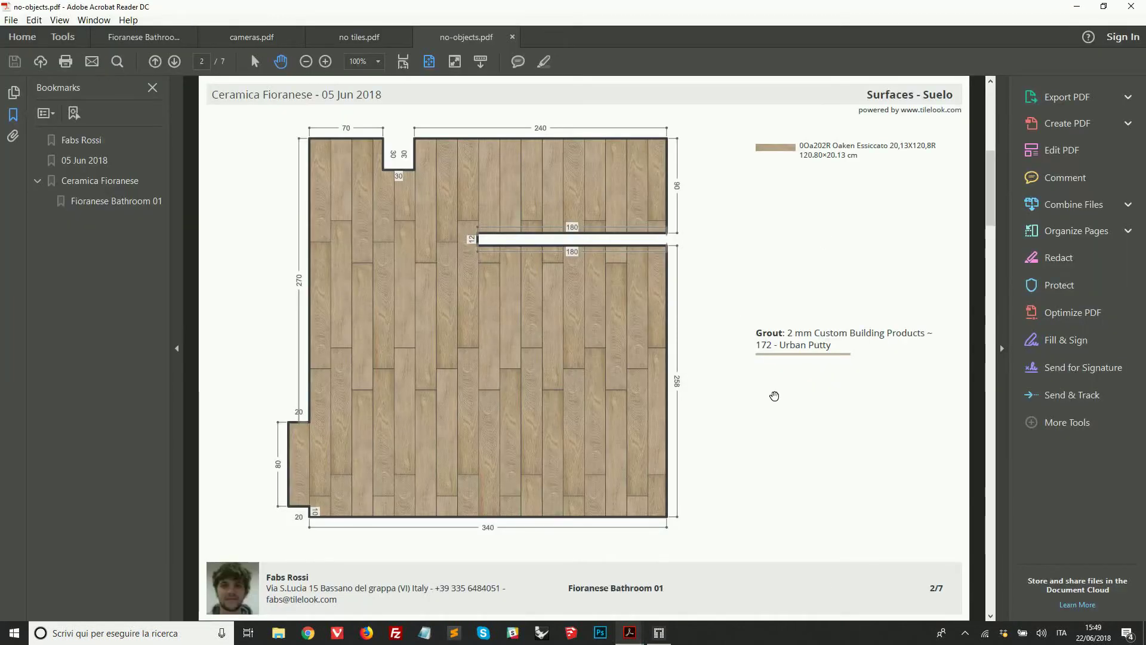
left_click(350, 40)
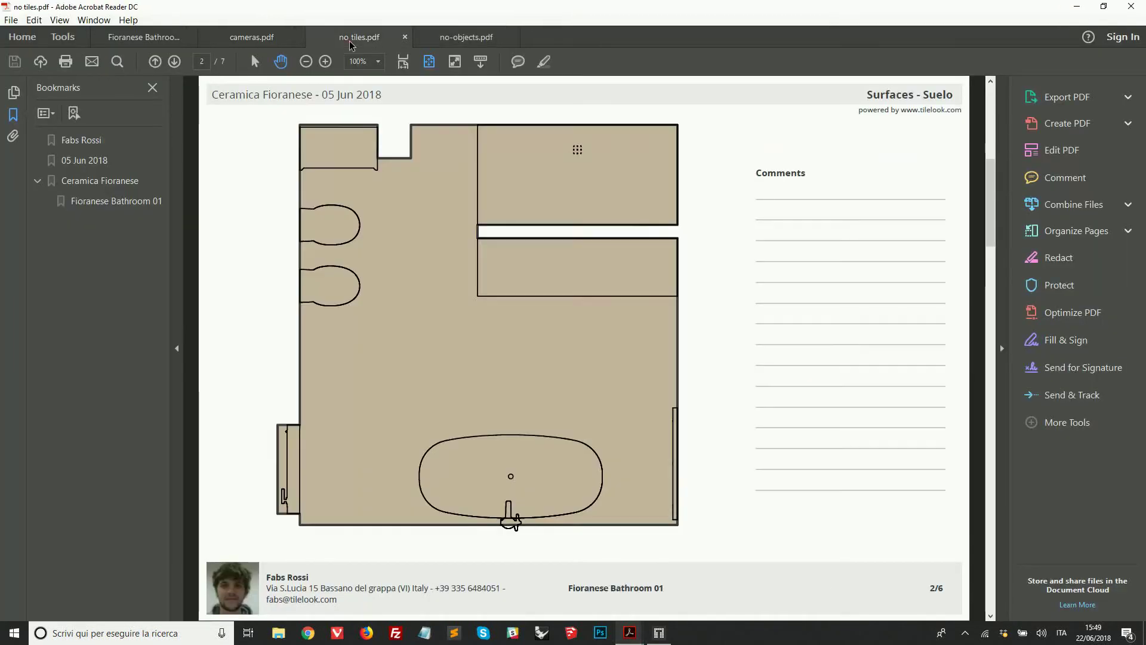
scroll(468, 281, "up", 3)
scroll(468, 283, "down", 3)
scroll(414, 309, "down", 3)
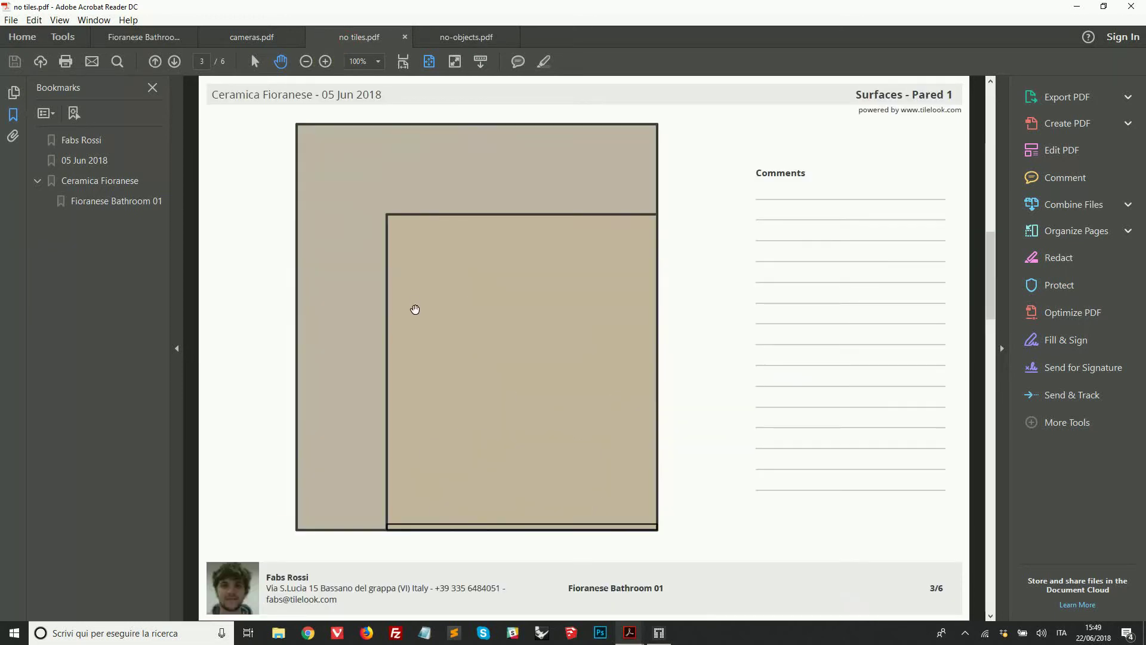
scroll(525, 408, "down", 3)
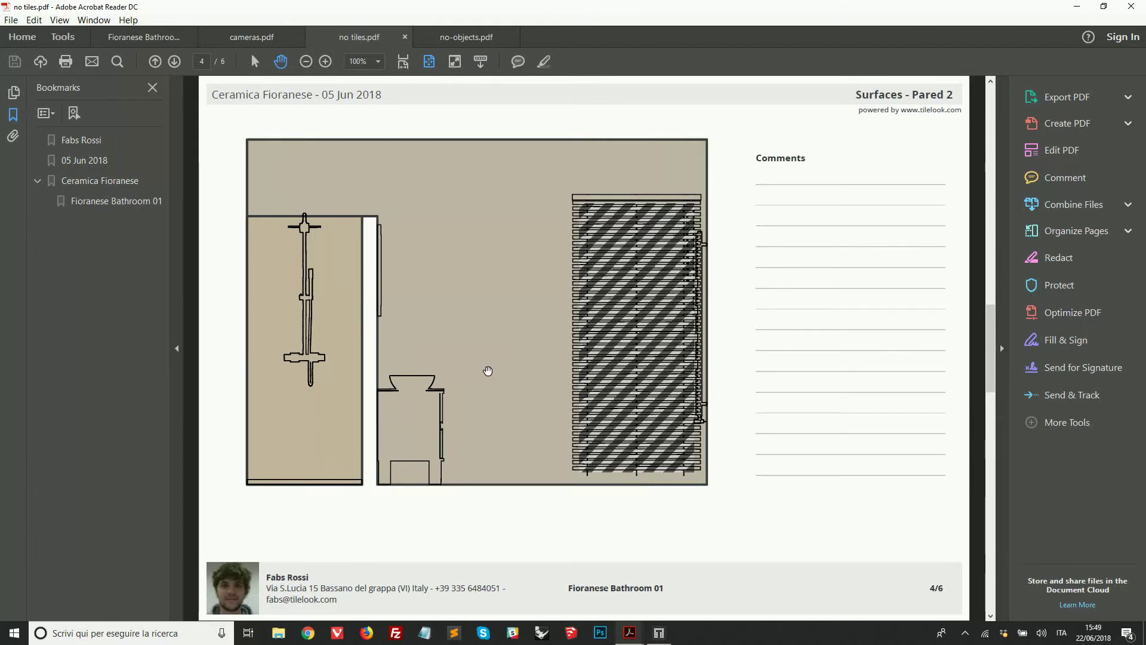
scroll(472, 388, "down", 3)
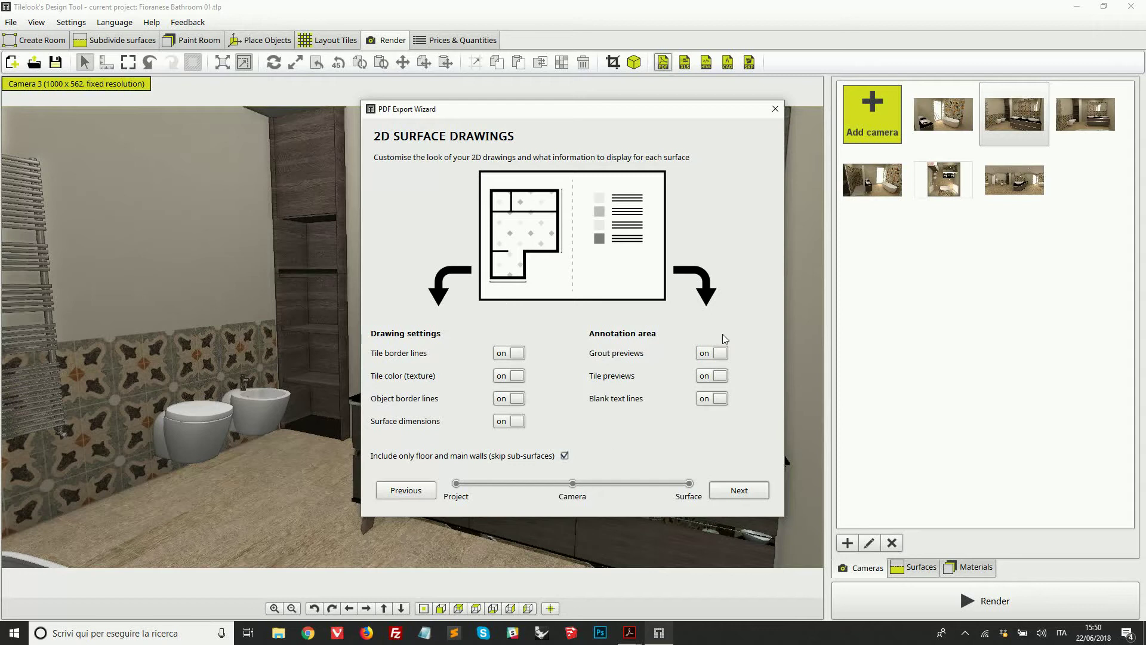
Step: Proceed to the surface selection and review the floor and wall drawings chosen for the document
left_click(728, 494)
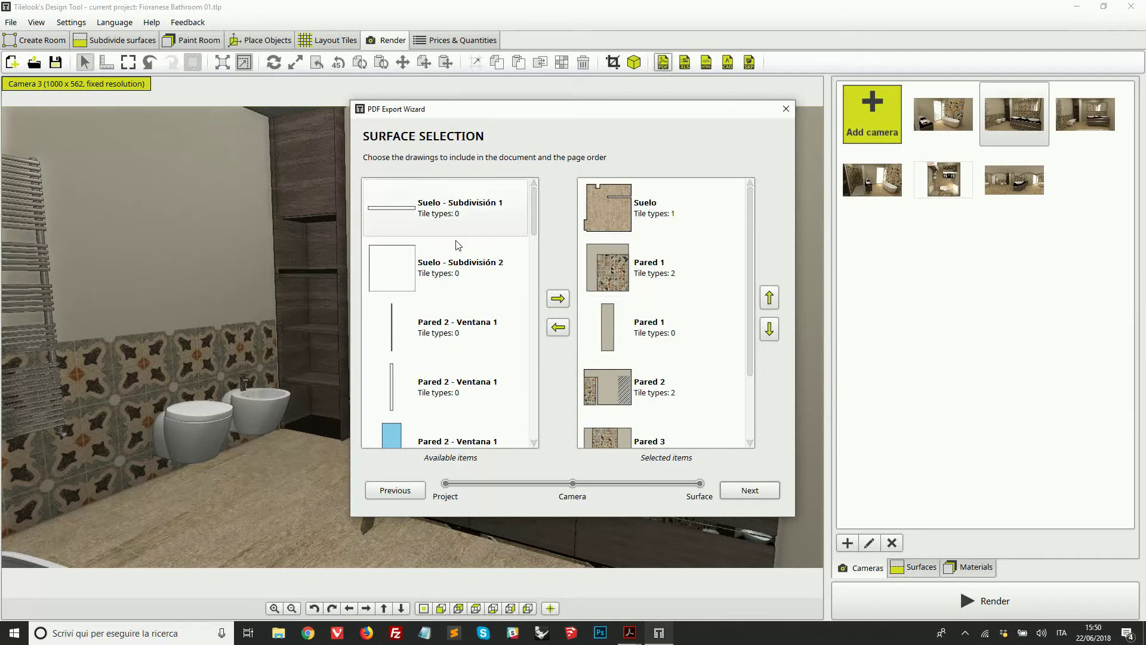
scroll(691, 329, "down", 3)
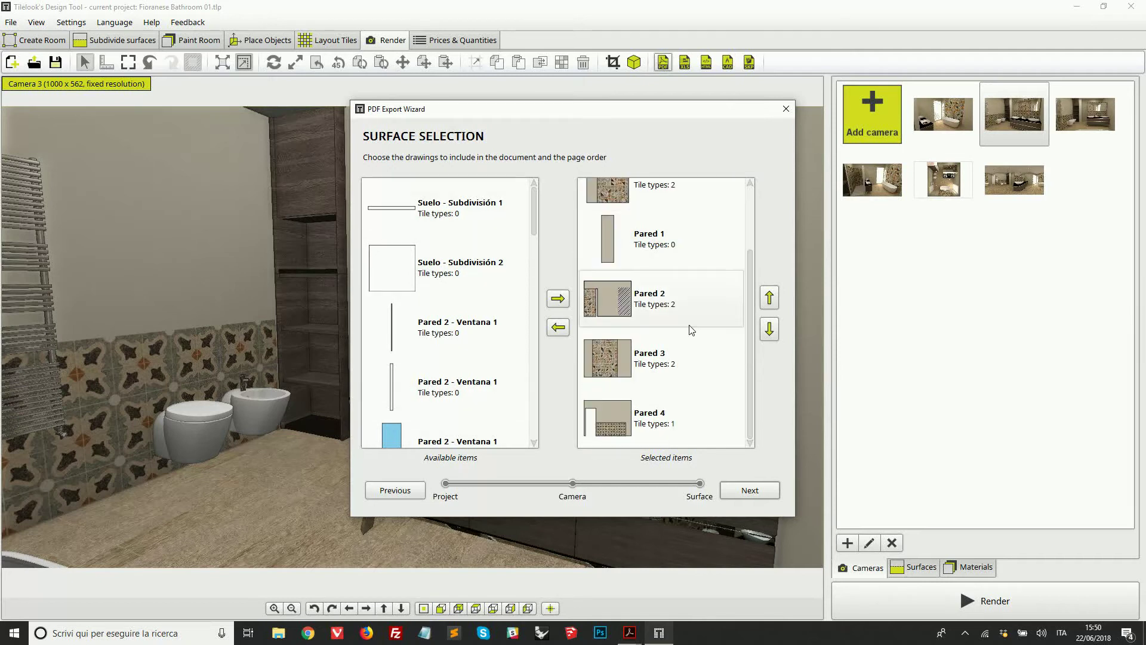
scroll(693, 280, "up", 3)
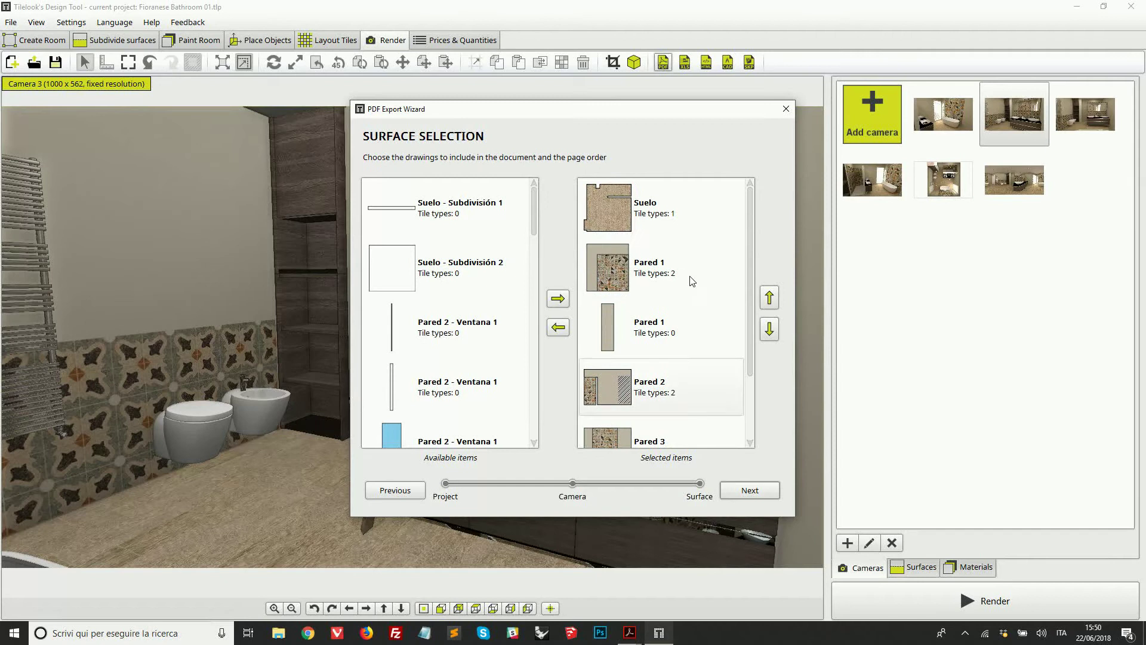
Step: Add the tiled Suelo - Subdivisión 1 - Superficie vertical 1 drawing to the selected surfaces, directly after the tiled Pared 1
scroll(444, 251, "down", 10)
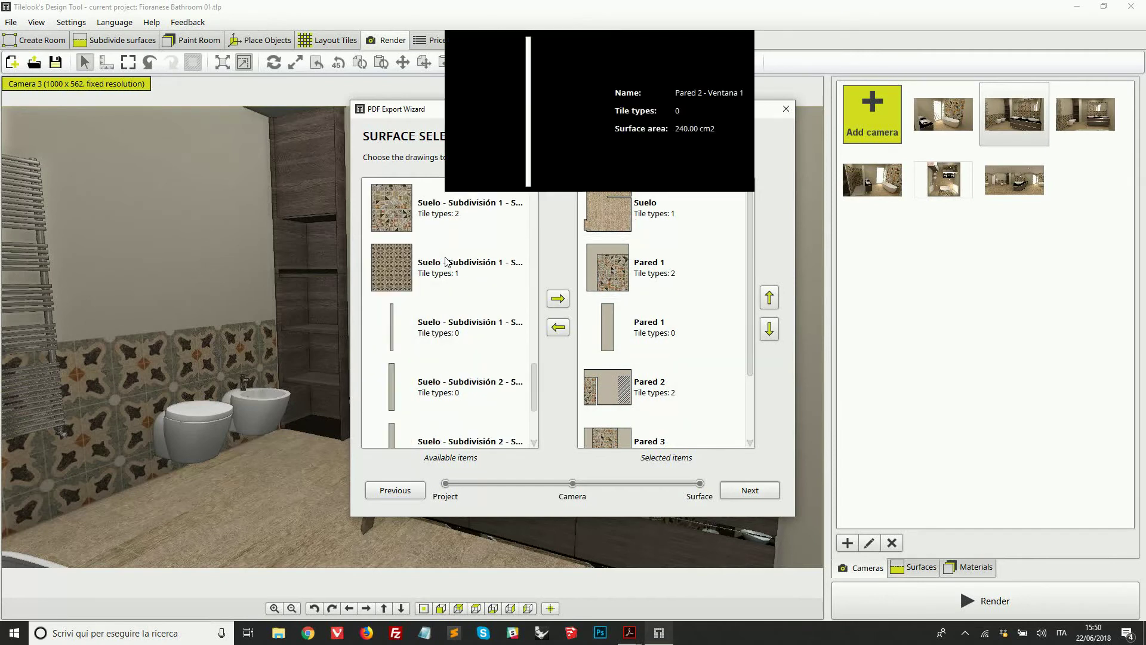
mouse_move(447, 220)
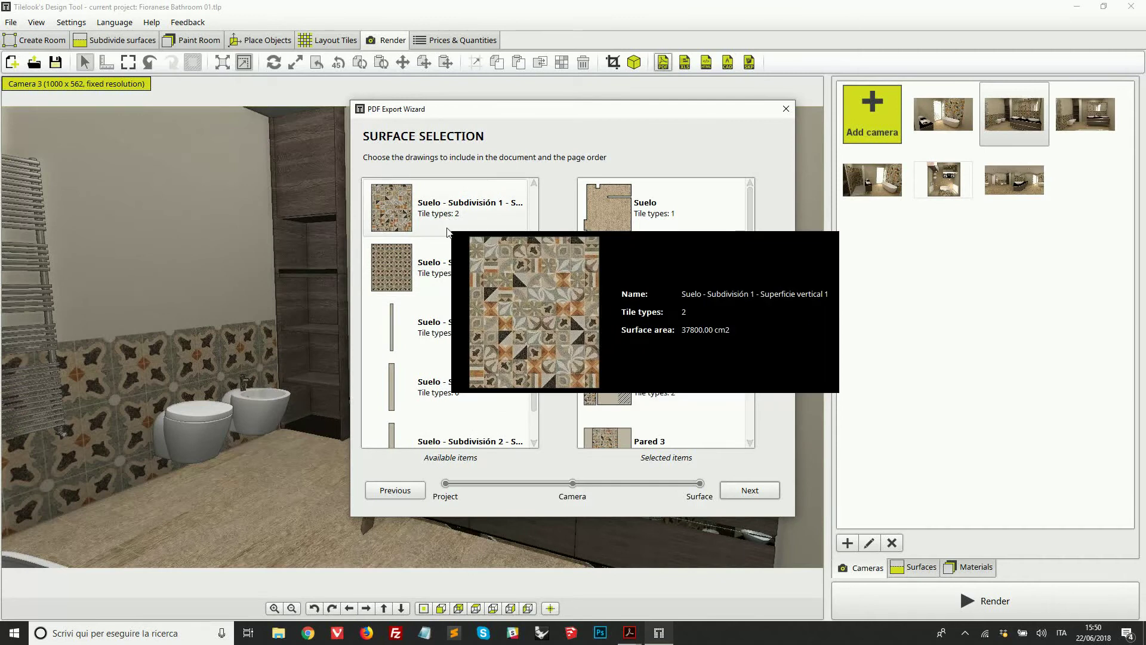
scroll(448, 418, "down", 2)
scroll(448, 410, "up", 5)
scroll(440, 320, "down", 4)
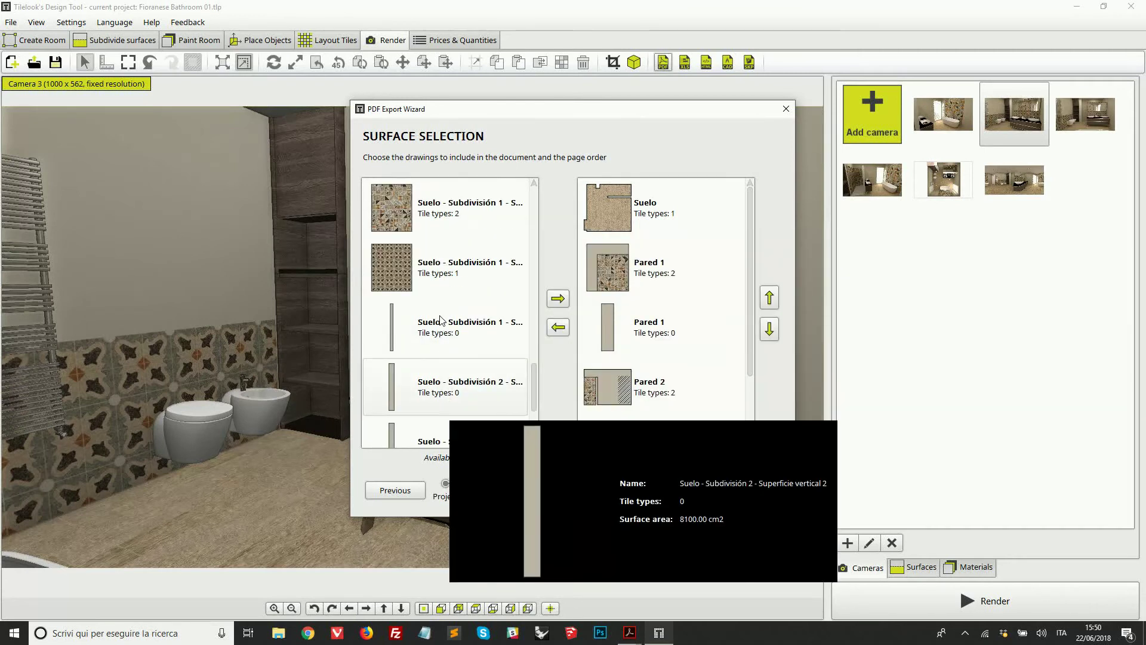
left_click_drag(434, 205, 637, 306)
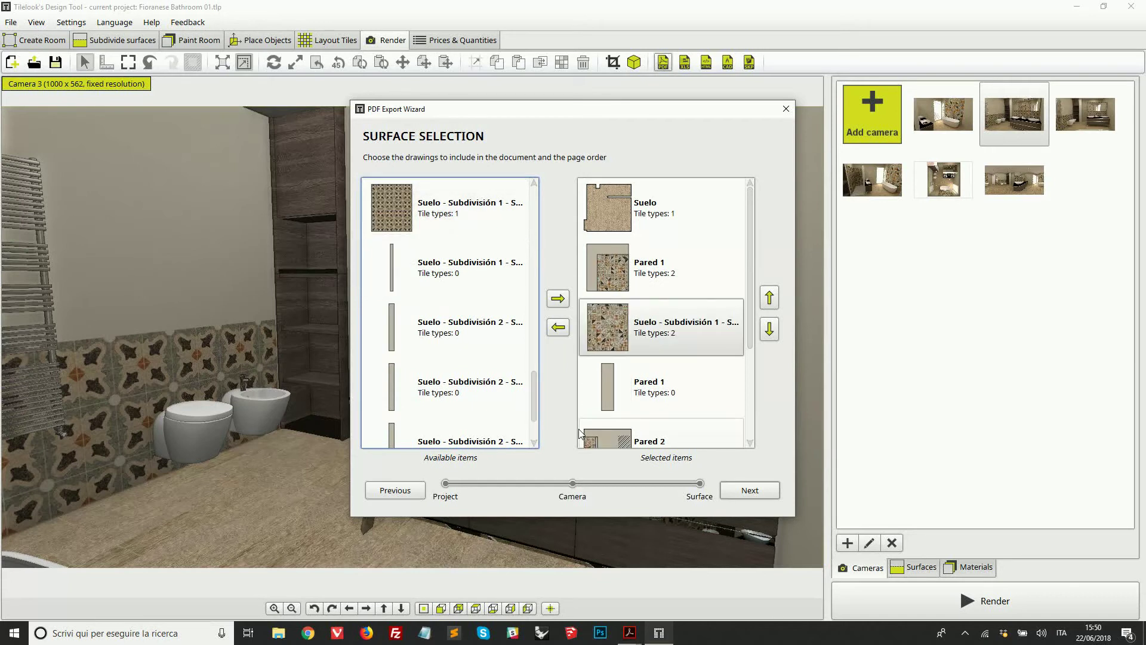
Step: Remove the untiled Pared 1 drawing from the surfaces included in the document
left_click(649, 381)
left_click(558, 326)
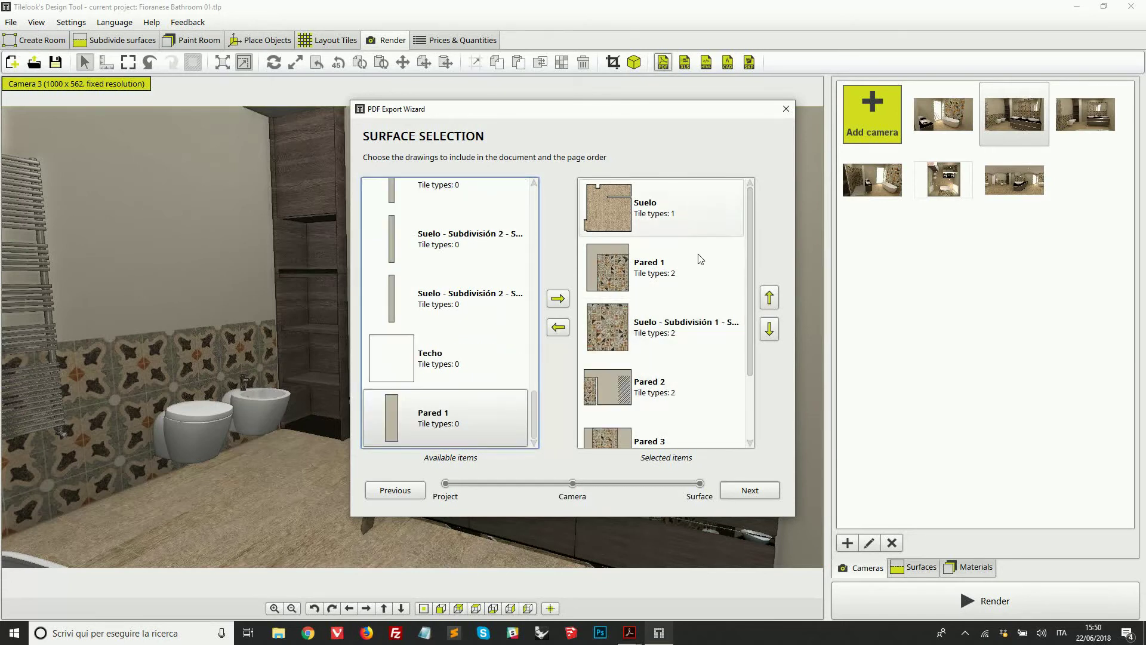
scroll(698, 263, "down", 2)
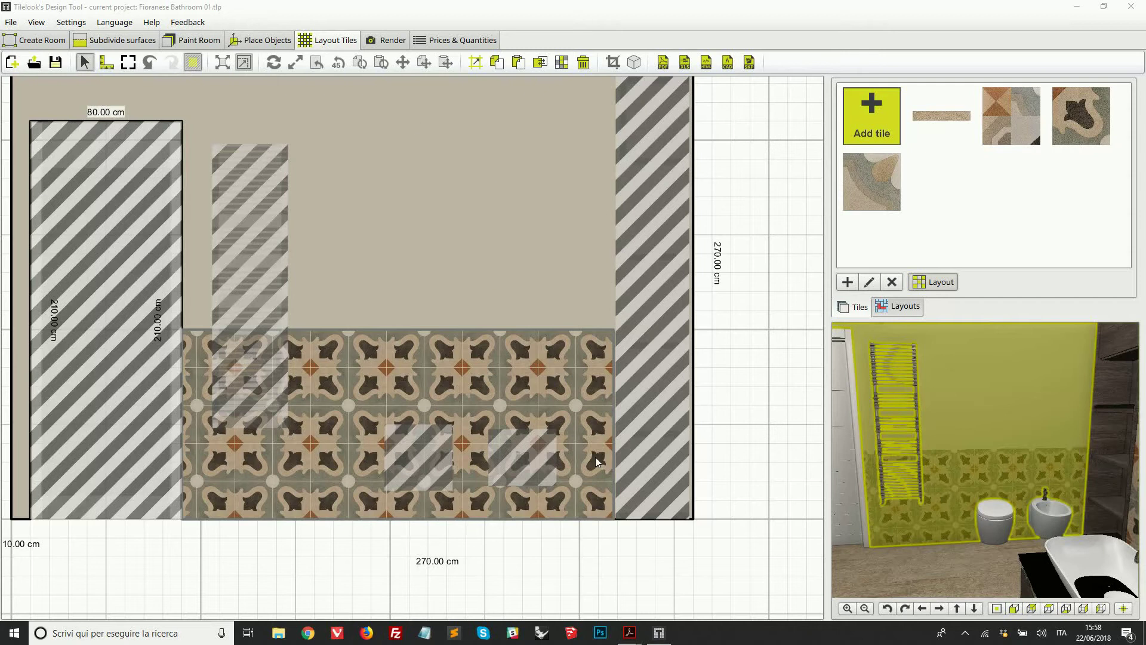
Step: Dimension the horizontal distance from the WC's bottom centre to the wall's nearer side edge, placing the dimension just below the wall
left_click(104, 66)
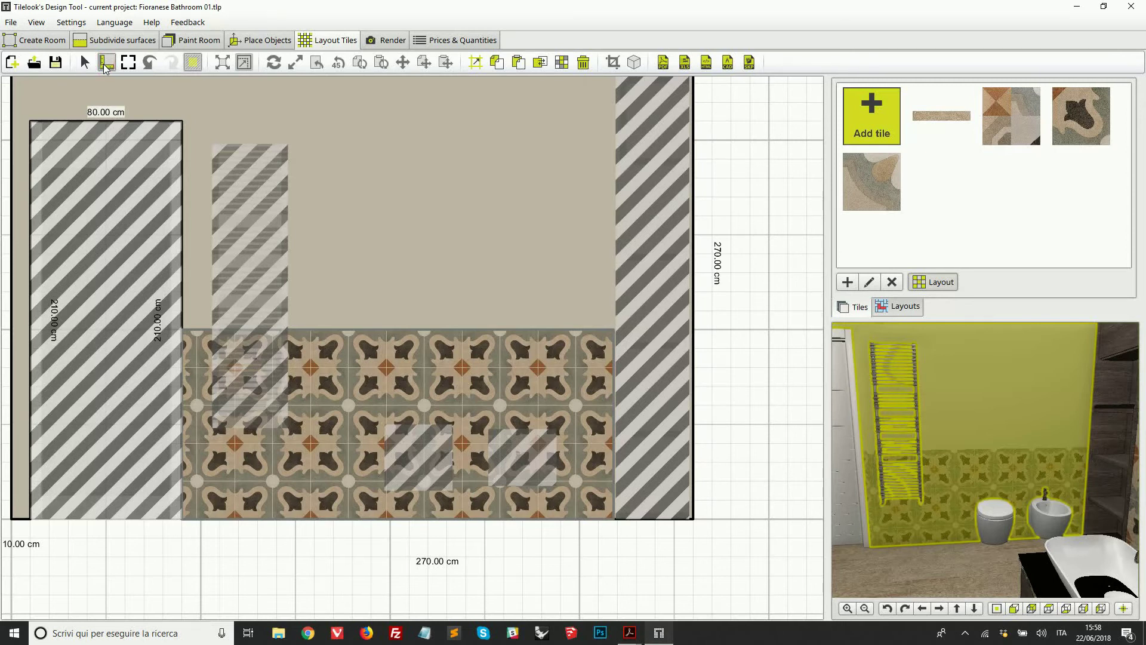
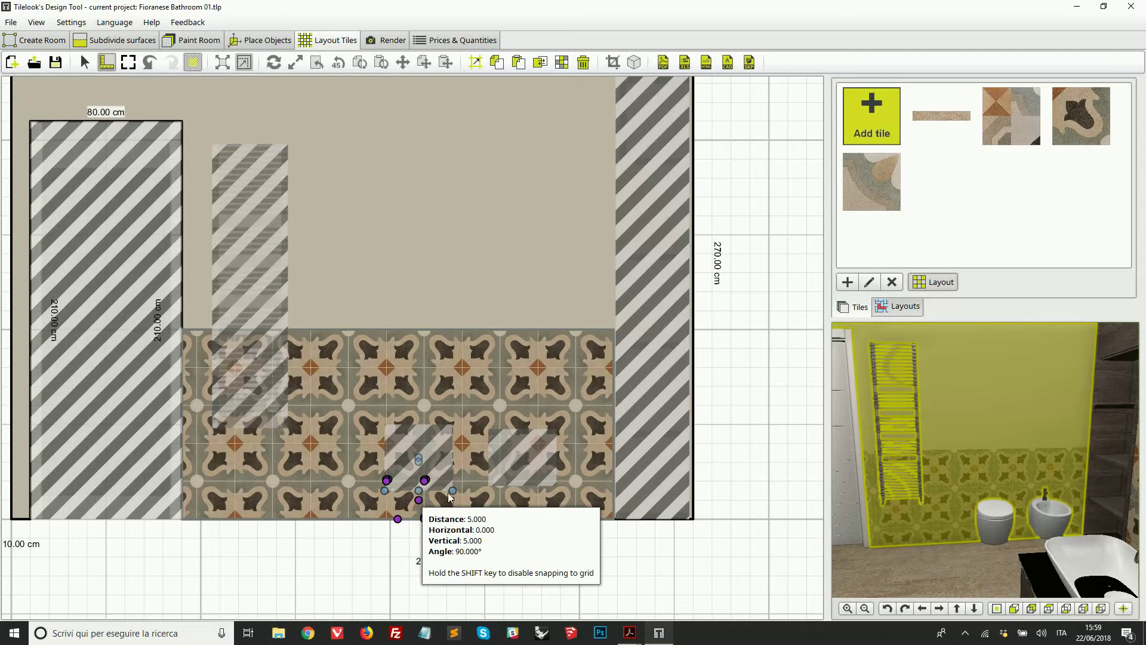
left_click_drag(449, 497, 693, 496)
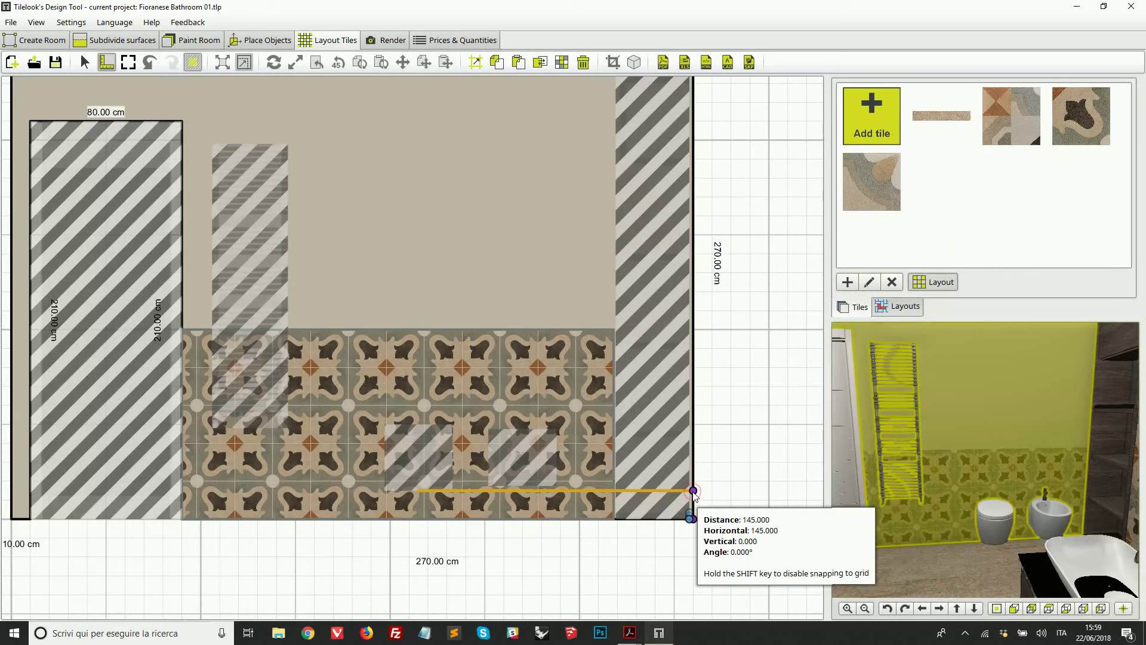
left_click_drag(693, 495, 693, 496)
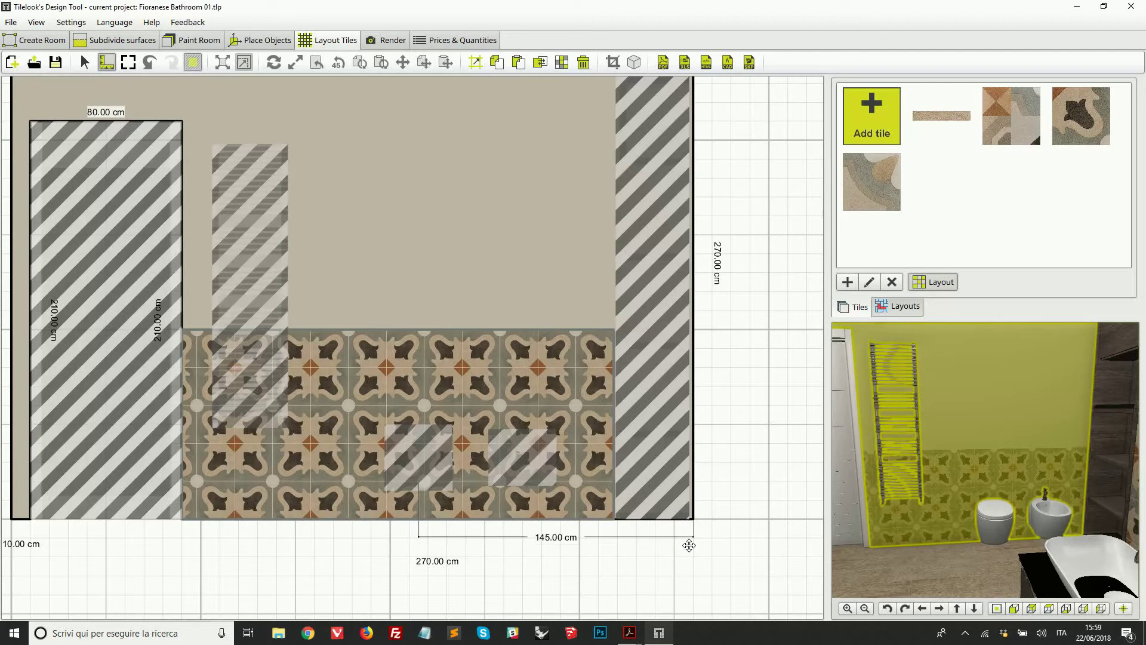
left_click(689, 545)
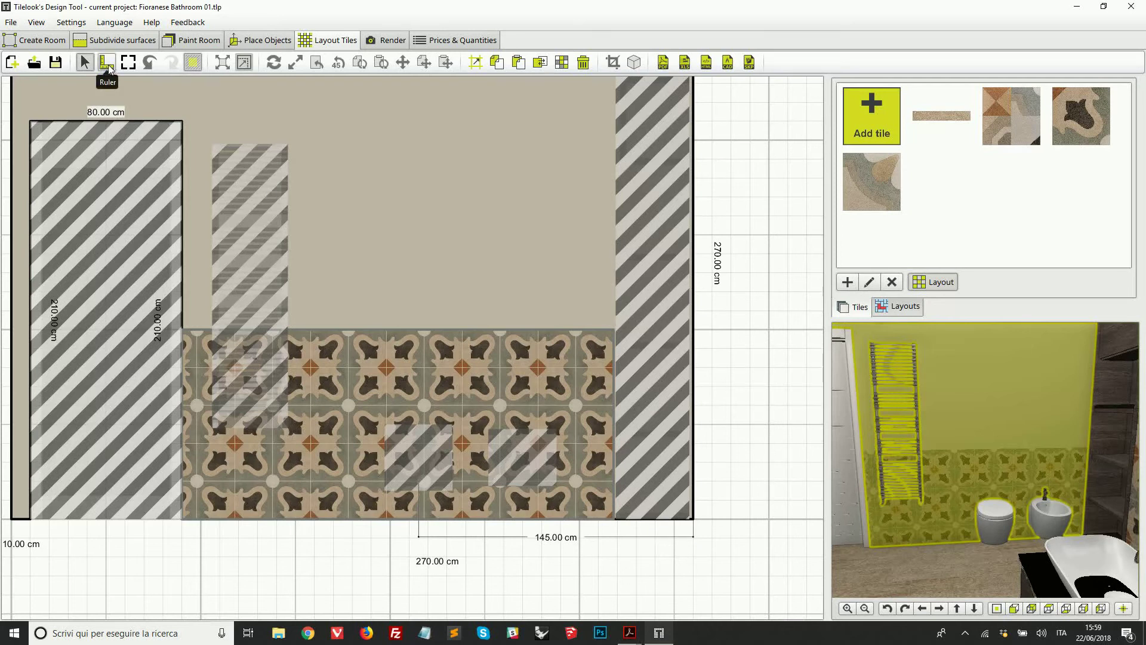
Step: Dimension the height of the tiled area from the floor line to its upper edge, placing the dimension outside the wall's right side
left_click(108, 62)
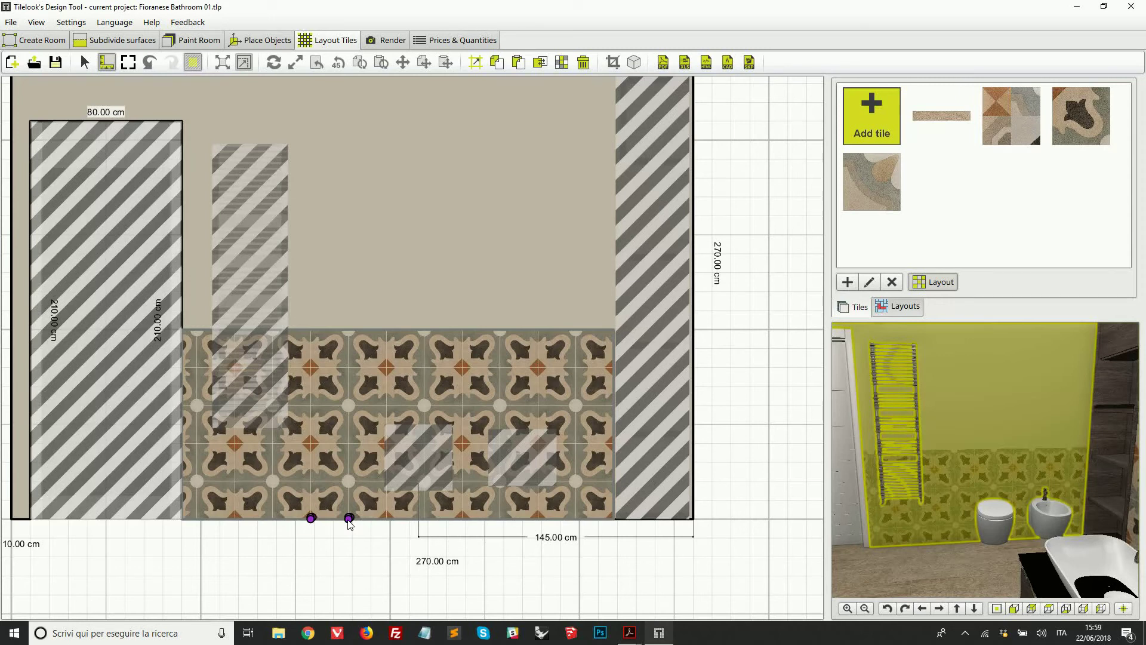
left_click(349, 518)
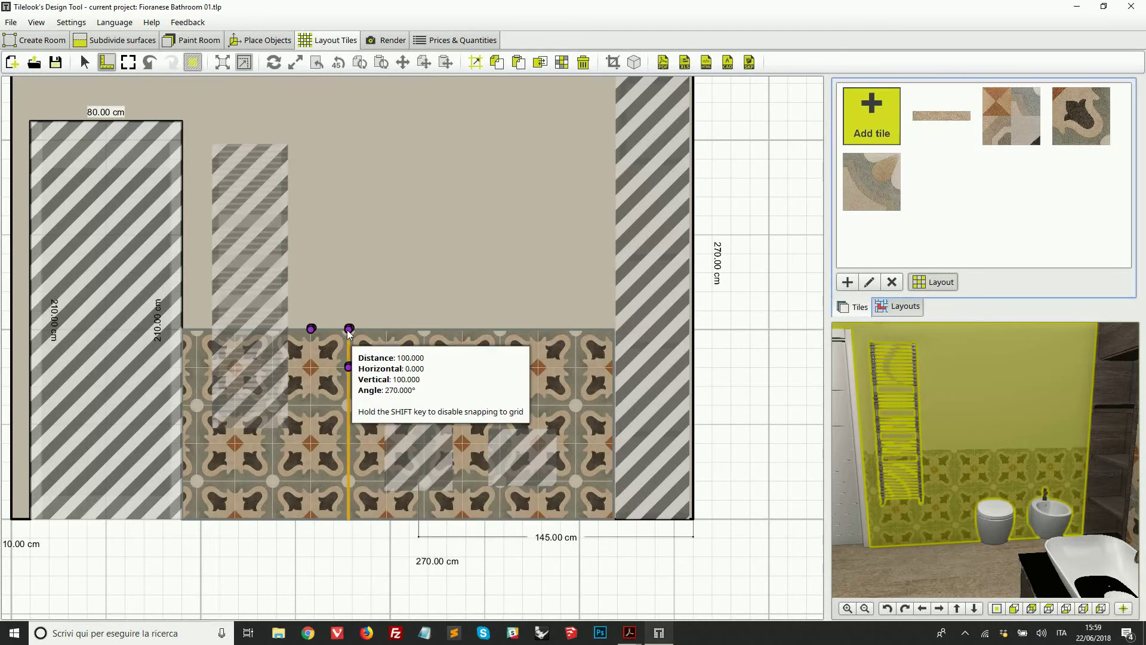
left_click(348, 328)
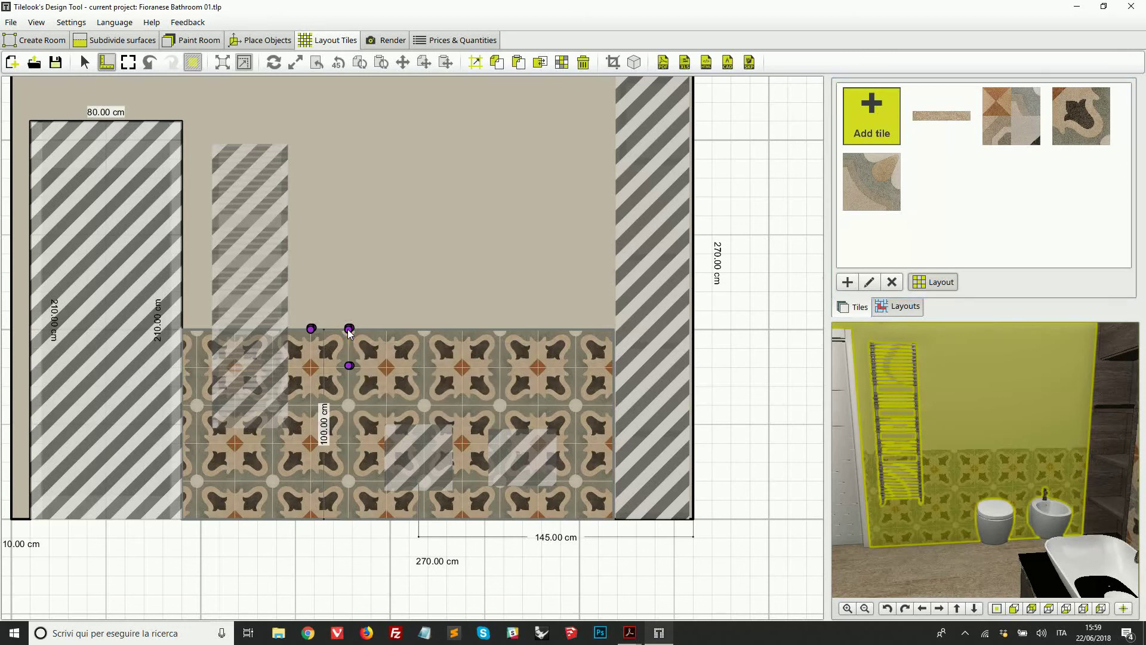
left_click(739, 350)
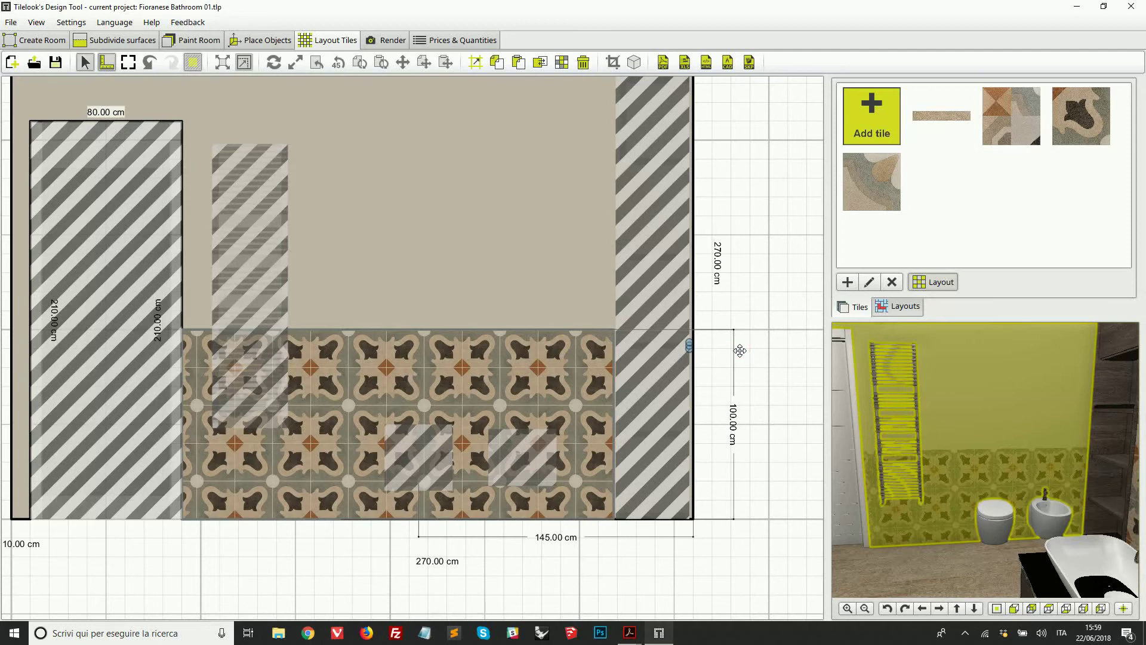
key("Escape")
Step: Switch to Acrobat Reader to check the Pared 4 dimensions in quotes.pdf and the tiles and objects tables in Fioranese Bathroom 01.pdf
left_click(629, 632)
left_click(854, 591)
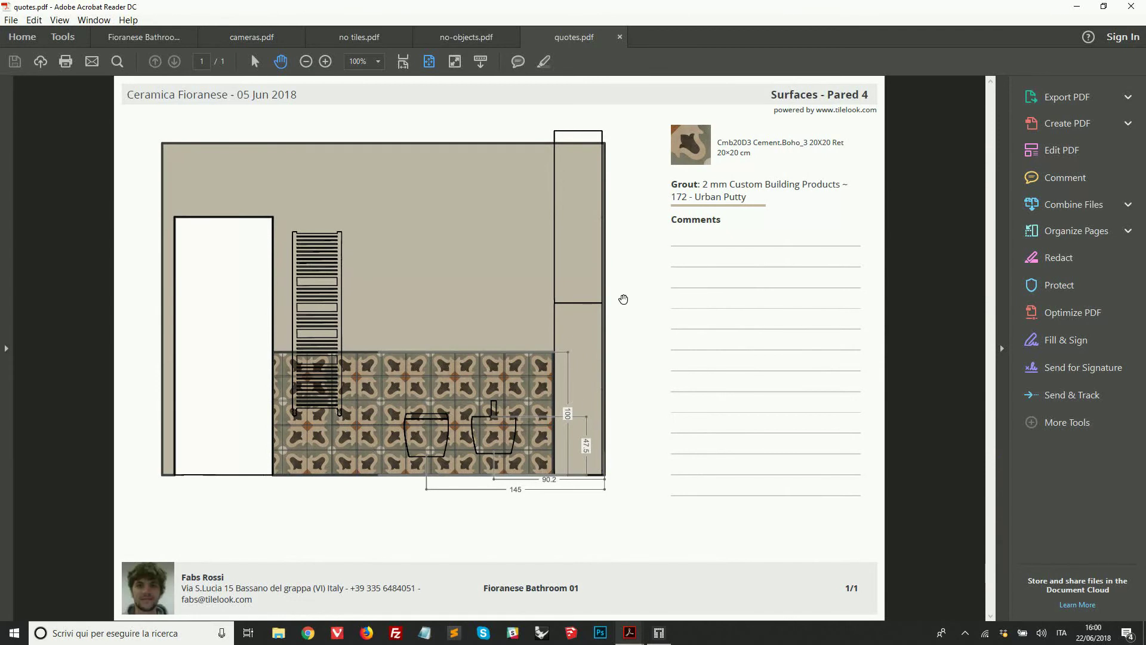
key("ctrl+Tab")
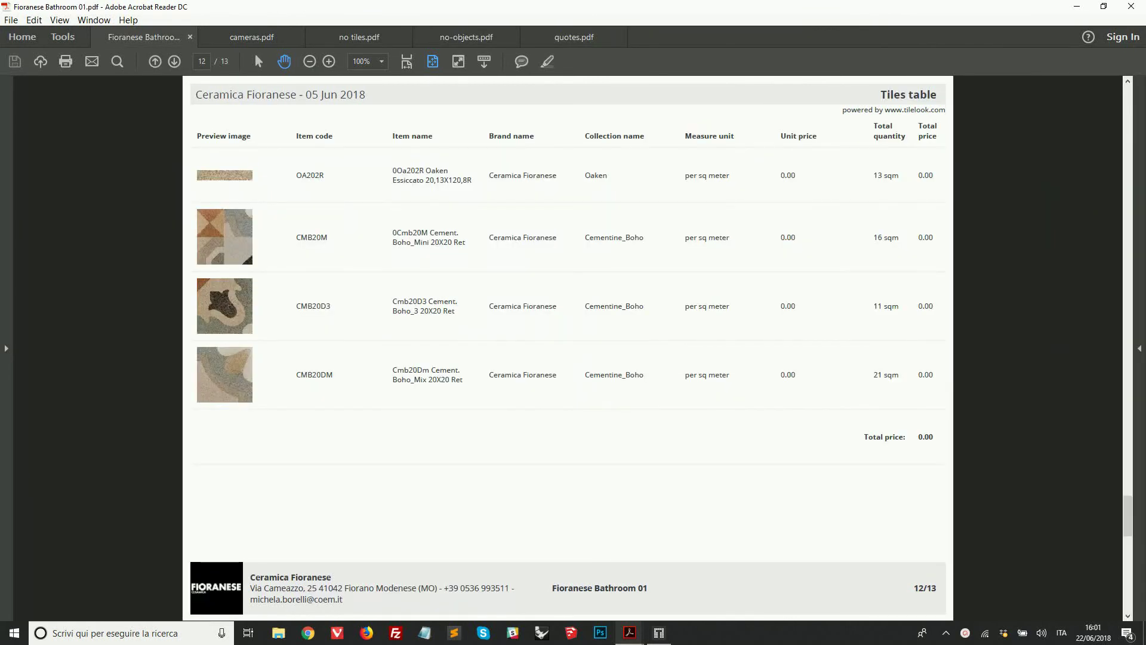
scroll(583, 421, "up", 3)
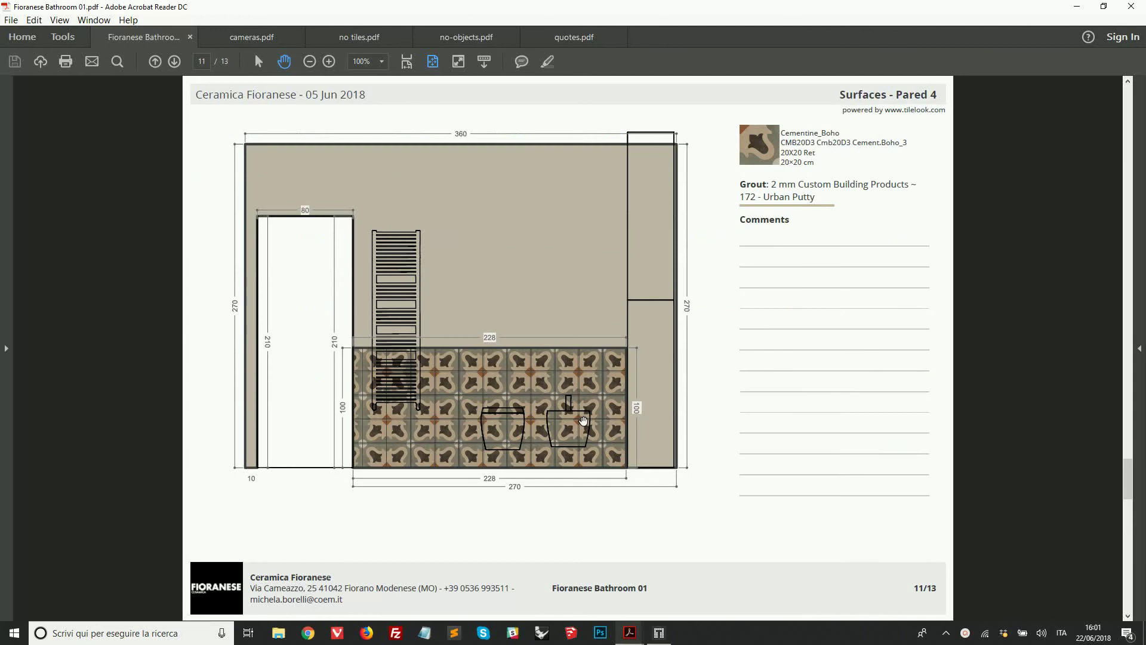
scroll(583, 421, "down", 3)
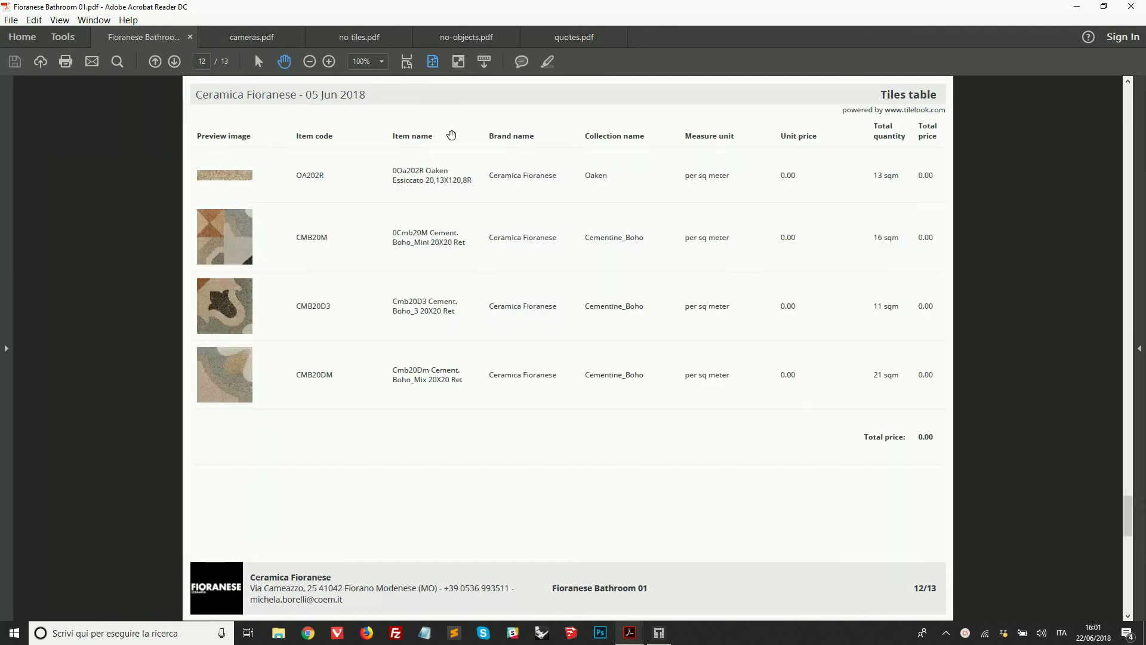
scroll(410, 401, "down", 3)
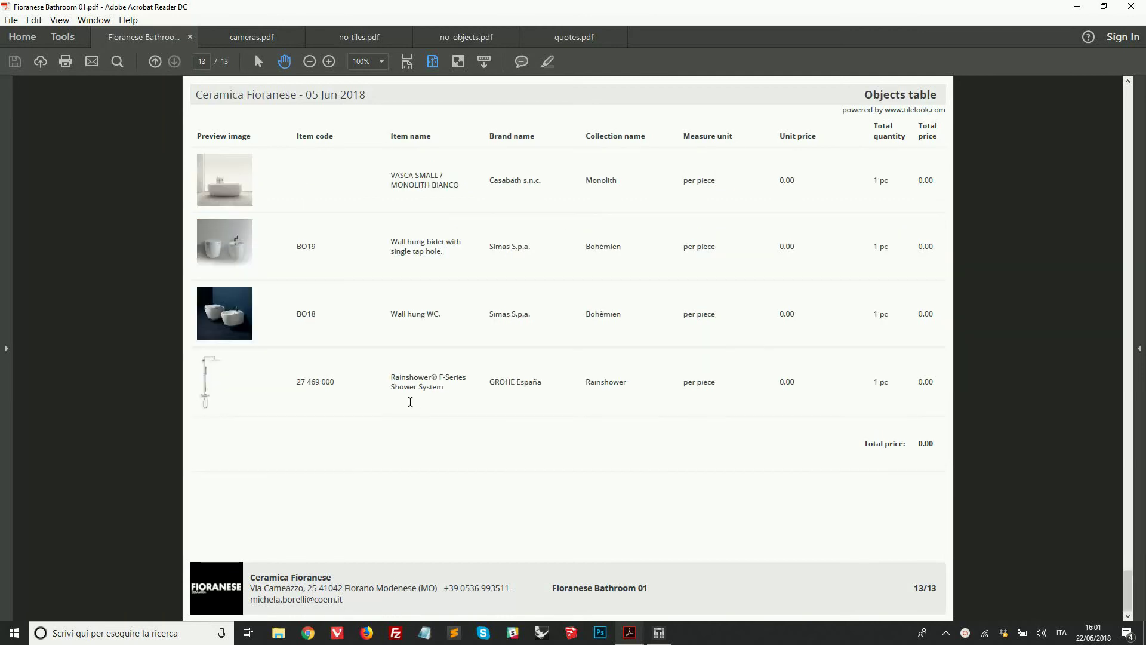
scroll(446, 385, "up", 3)
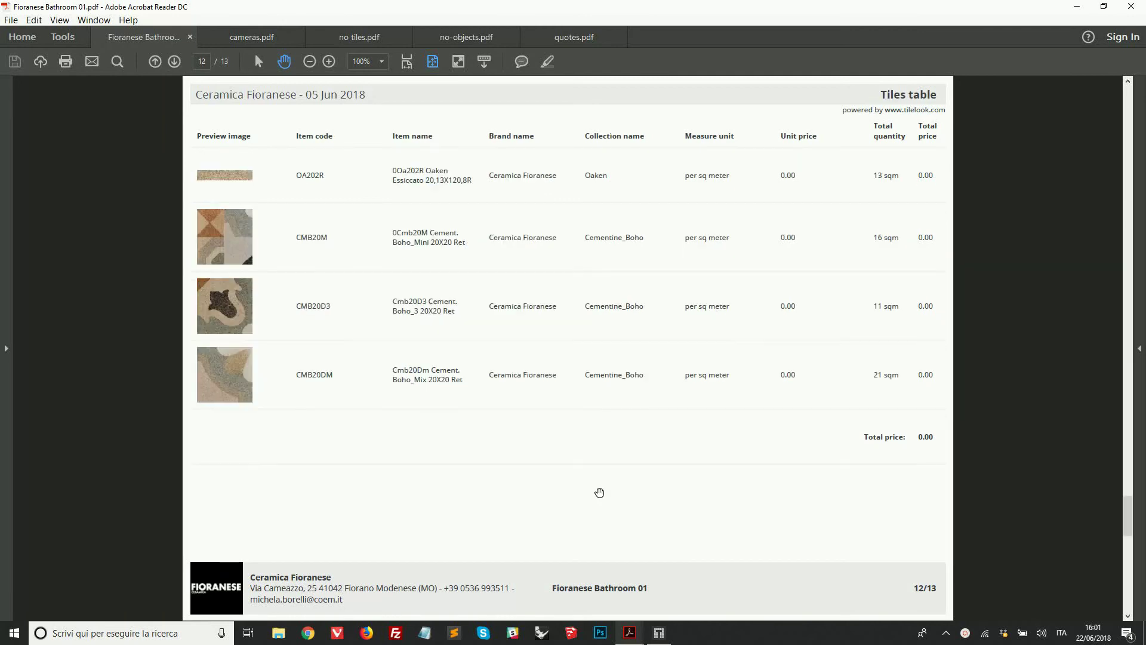
Step: Switch back to Tilelook and remove the Brand name and Unit price columns from the tiles table
left_click(659, 634)
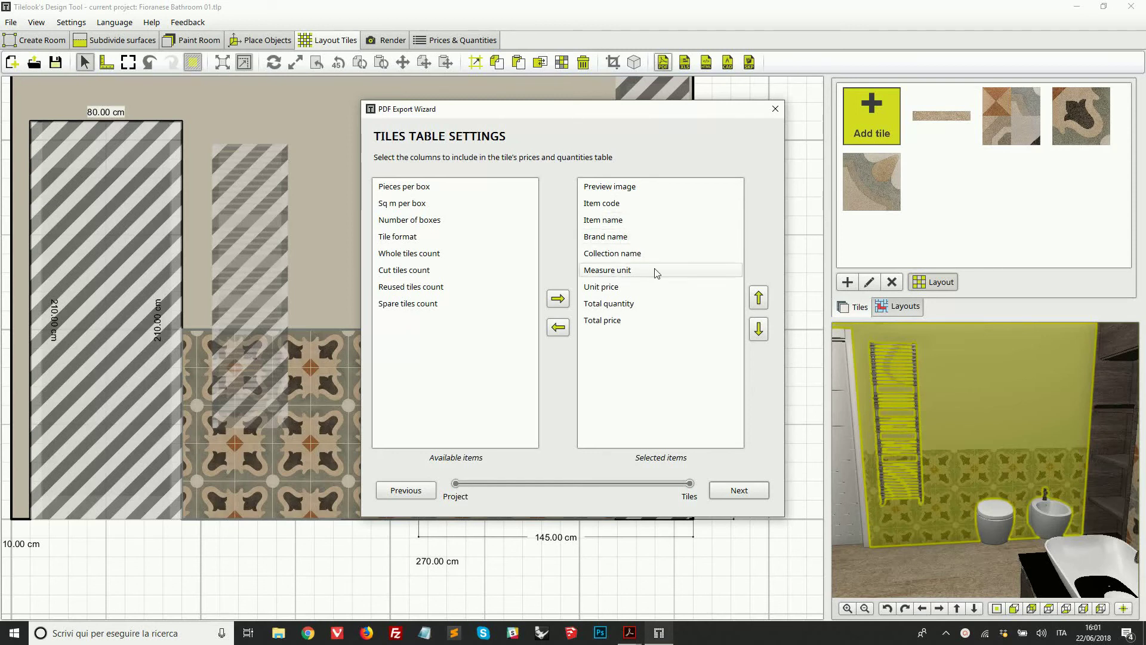
left_click(636, 237)
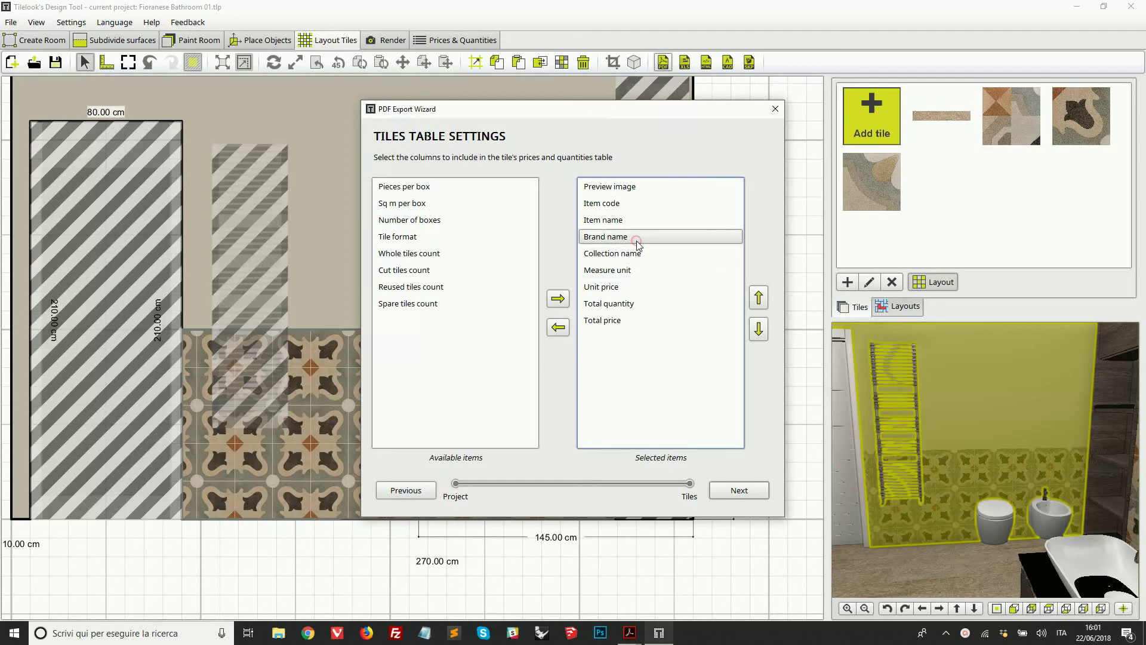
left_click(559, 327)
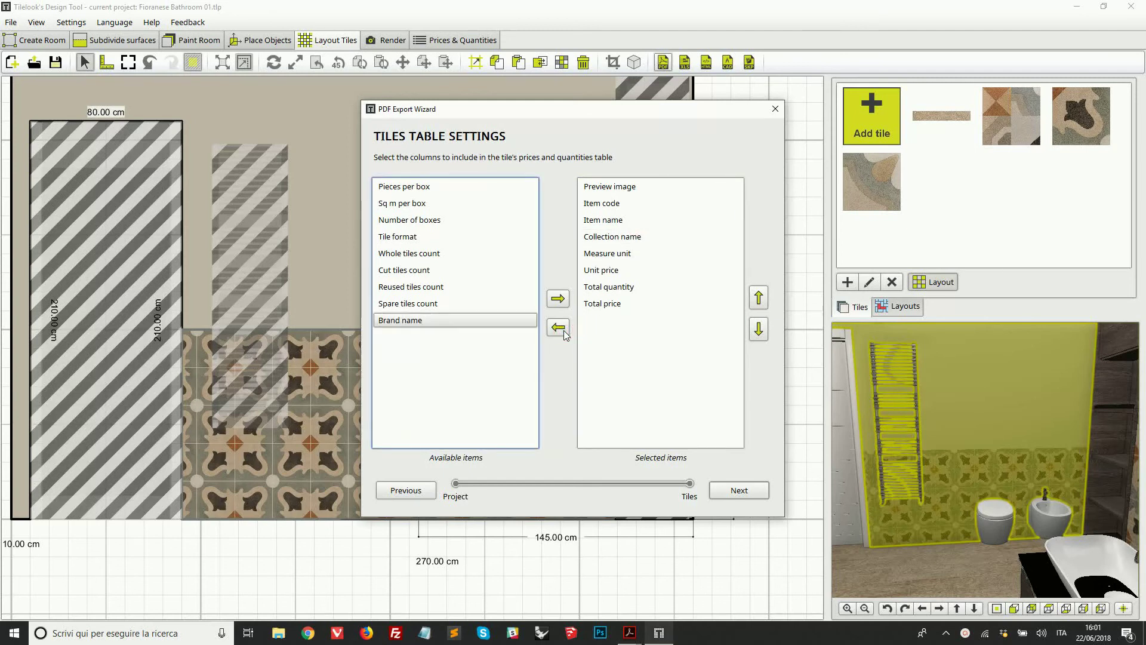
left_click(607, 271)
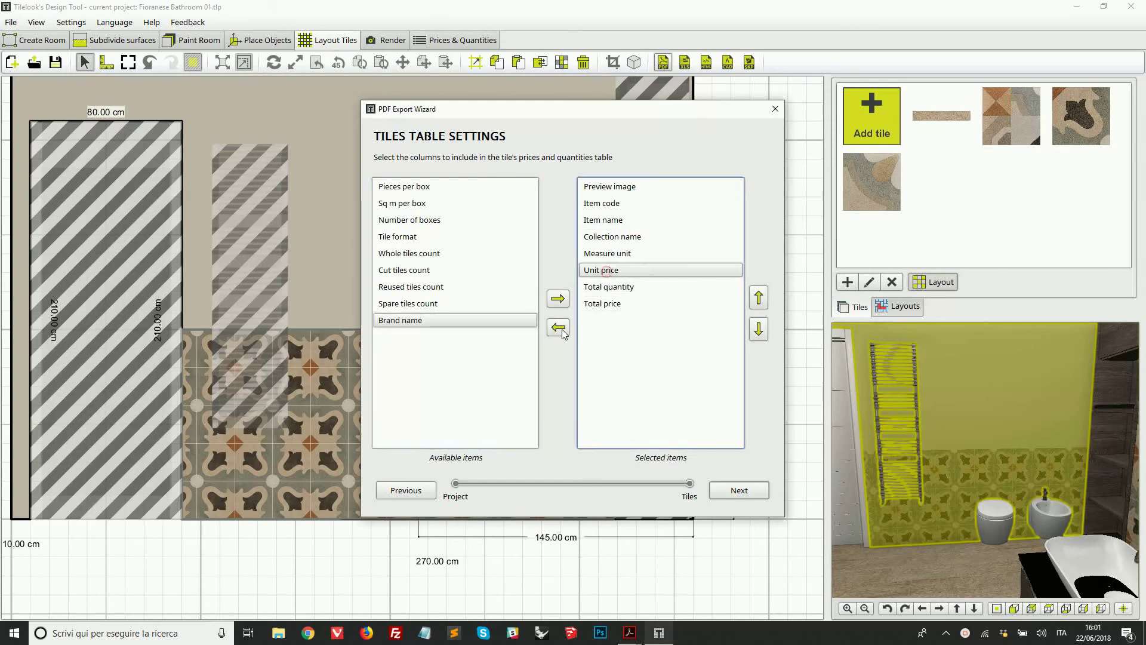
left_click(558, 328)
left_click(608, 289)
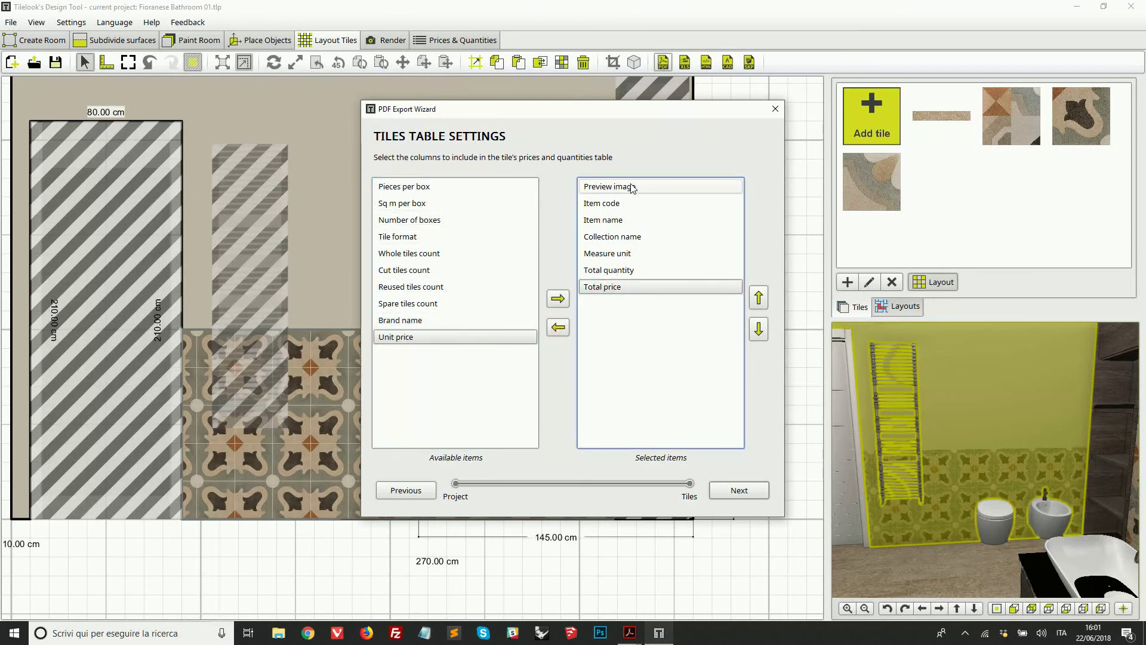
Step: Check the column headings of the tiles table in Fioranese Bathroom 01.pdf and return to the export wizard
left_click(631, 630)
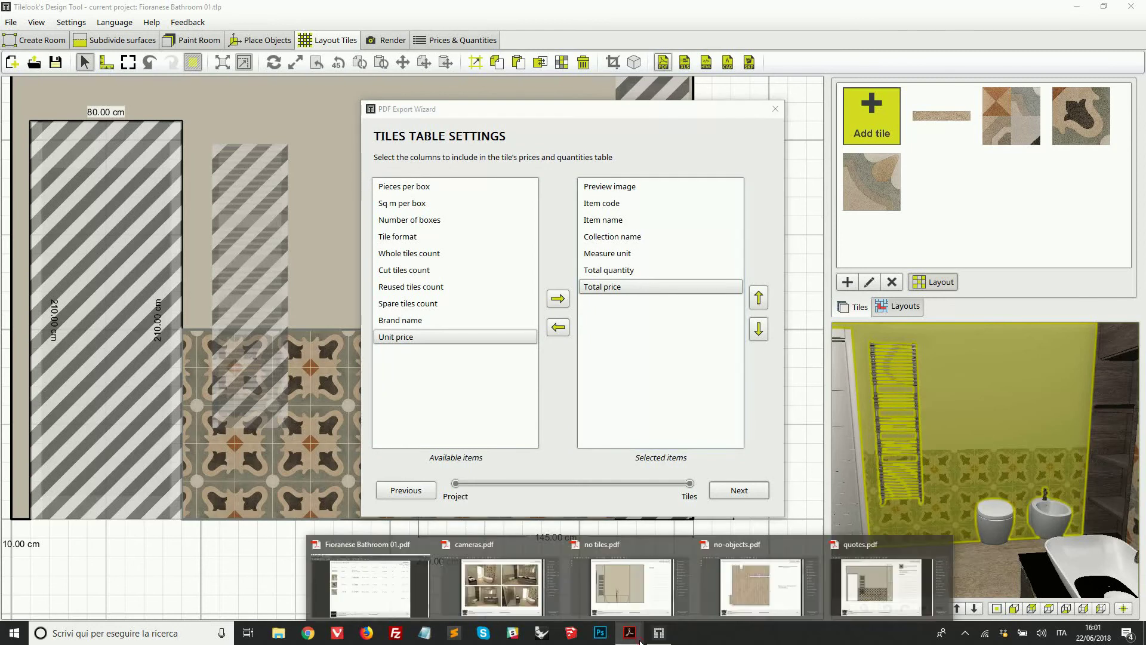
left_click(377, 587)
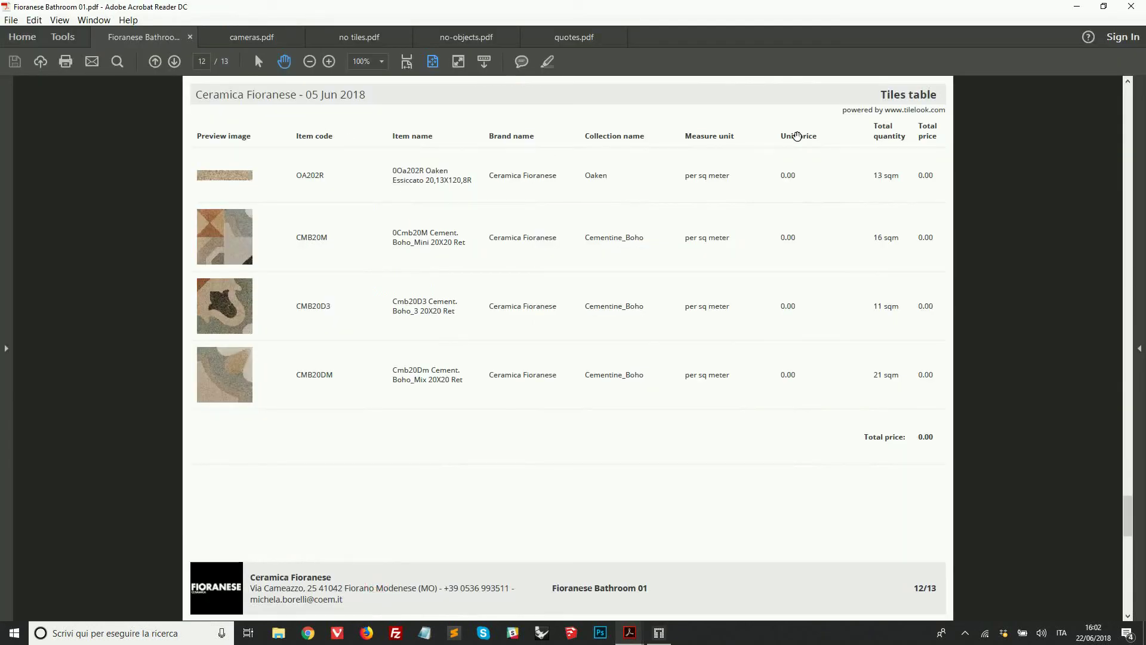
left_click(659, 633)
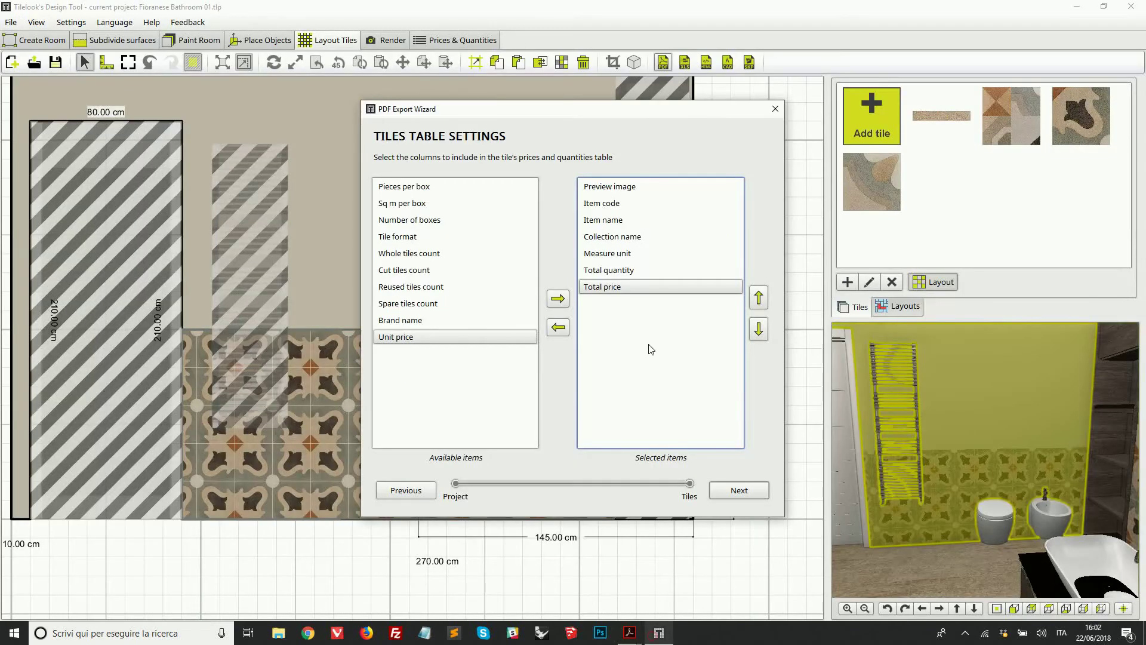
Step: Place the Item code column after Item name in the tiles table and proceed to the tile selection
left_click(602, 203)
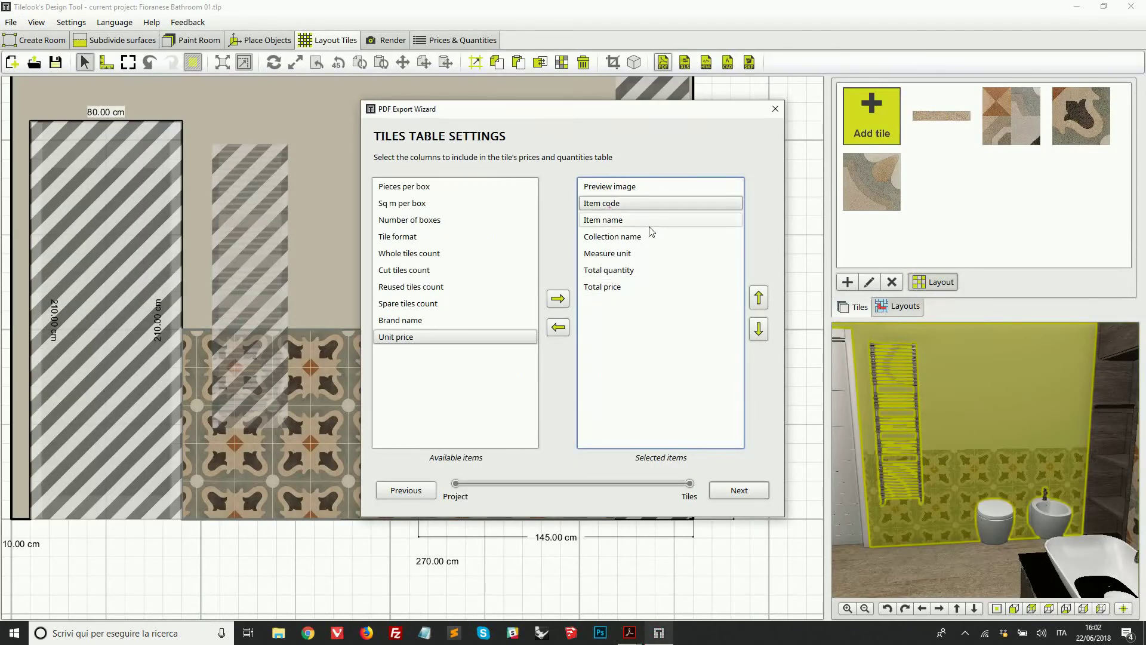
left_click(759, 329)
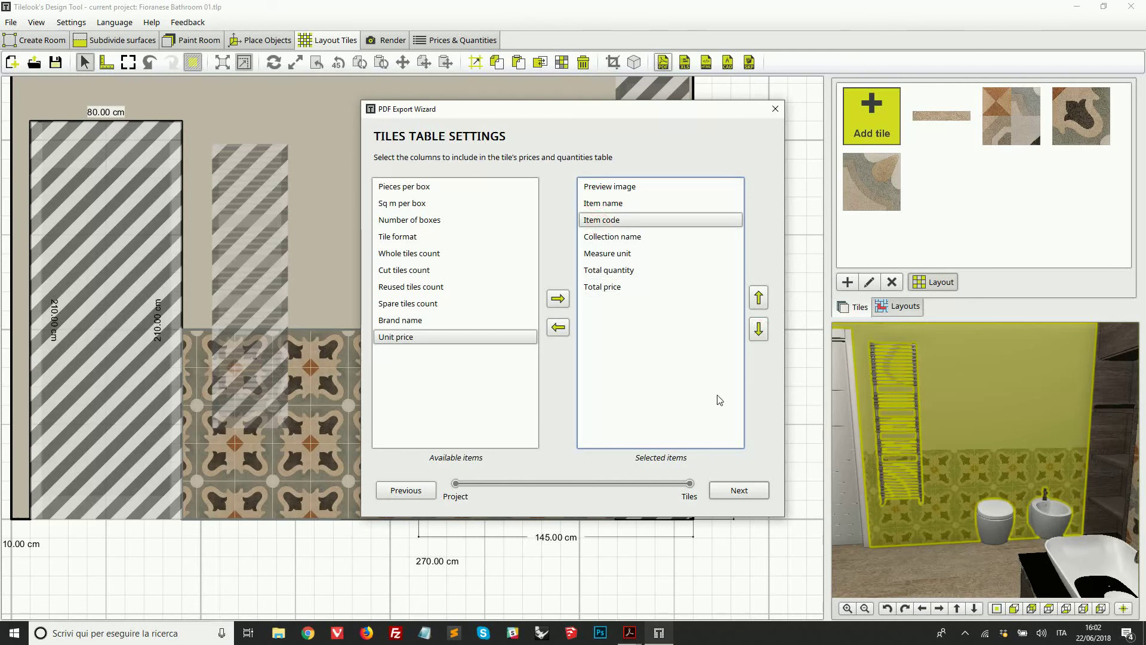
left_click(756, 492)
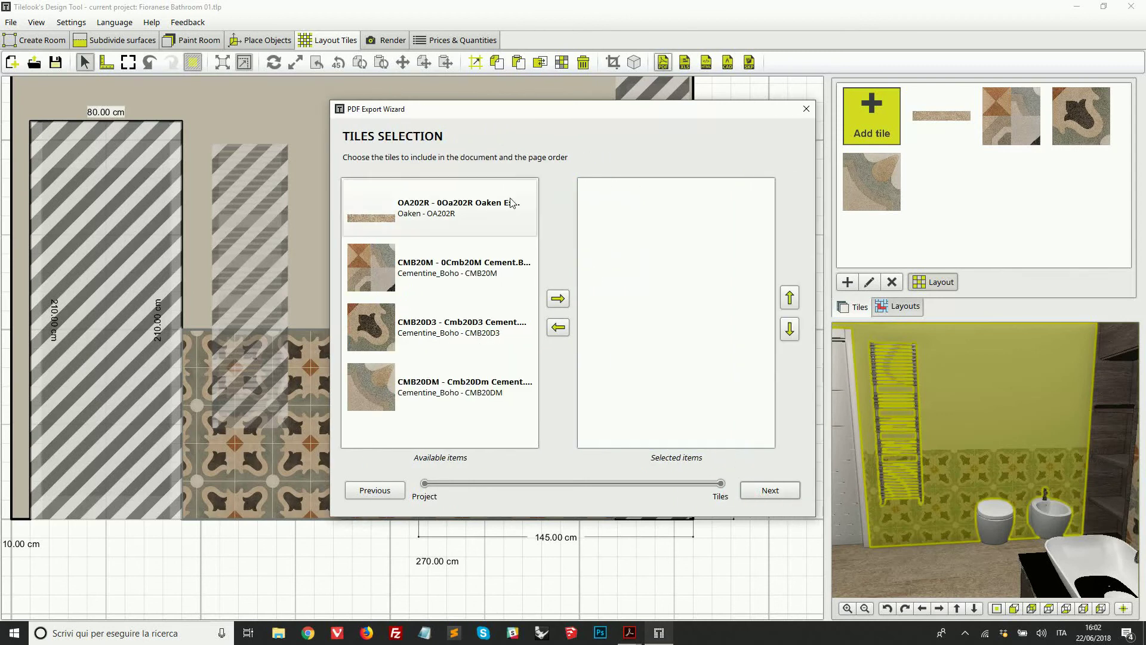
Step: Include the three Cementine_Boho tiles CMB20M, CMB20D3 and CMB20DM in the document and proceed to the objects table settings
left_click_drag(494, 261, 464, 393)
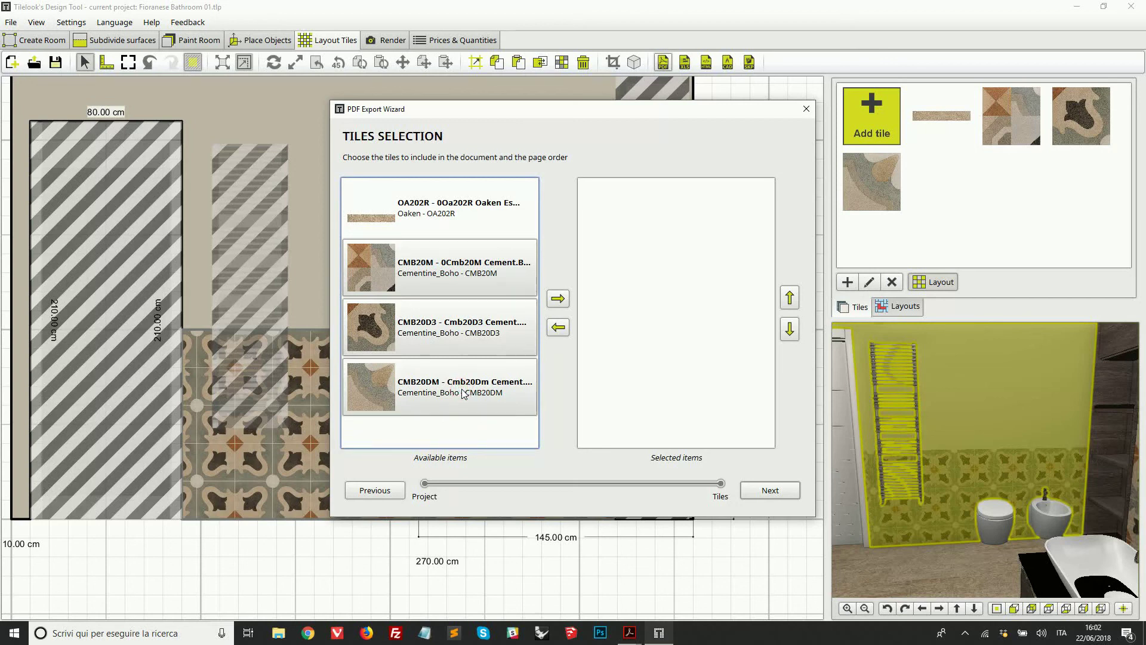
left_click(557, 300)
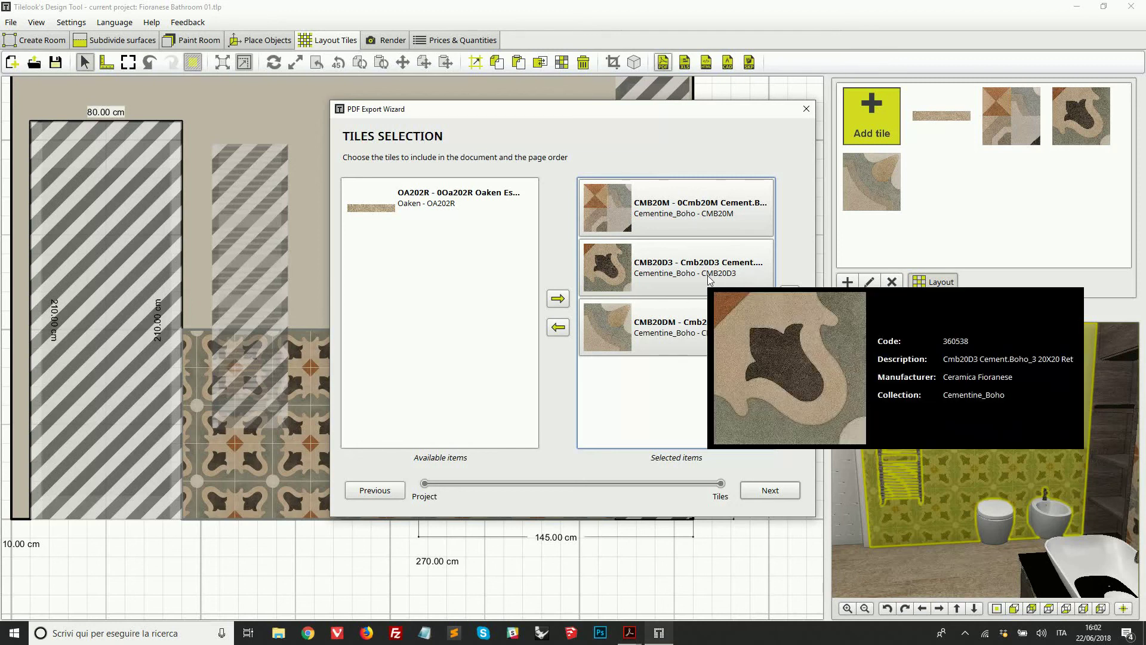
left_click(761, 496)
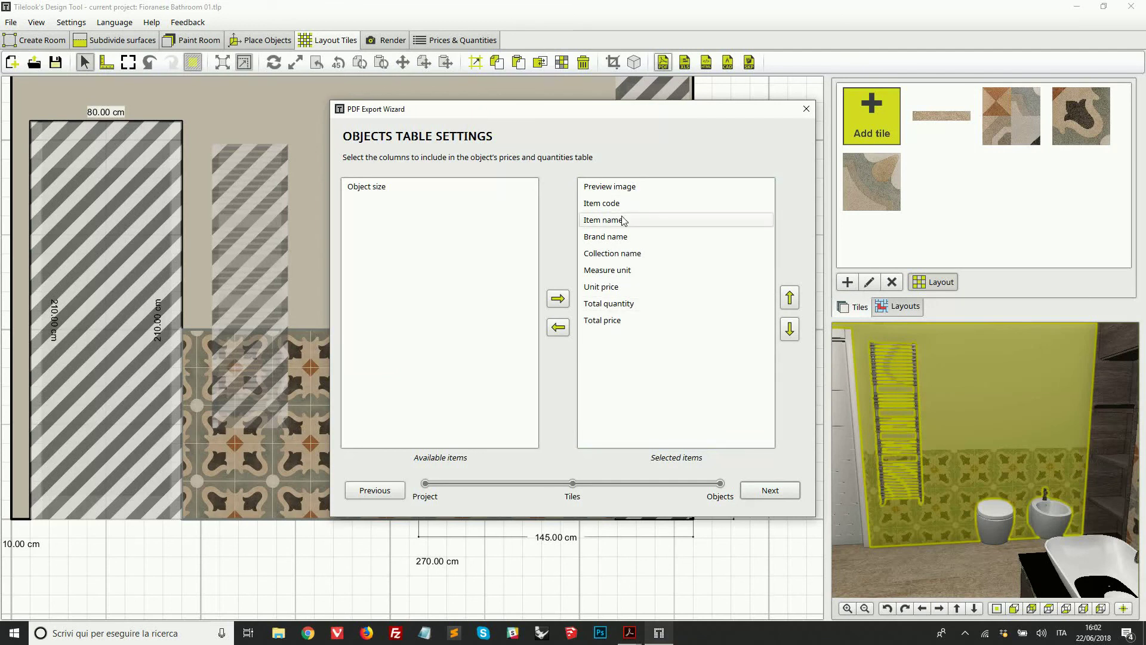
Step: Accept the objects table columns and include the VASCA SMALL / MONOLITH bathtub and the Wall hung WC. in the document
left_click(770, 491)
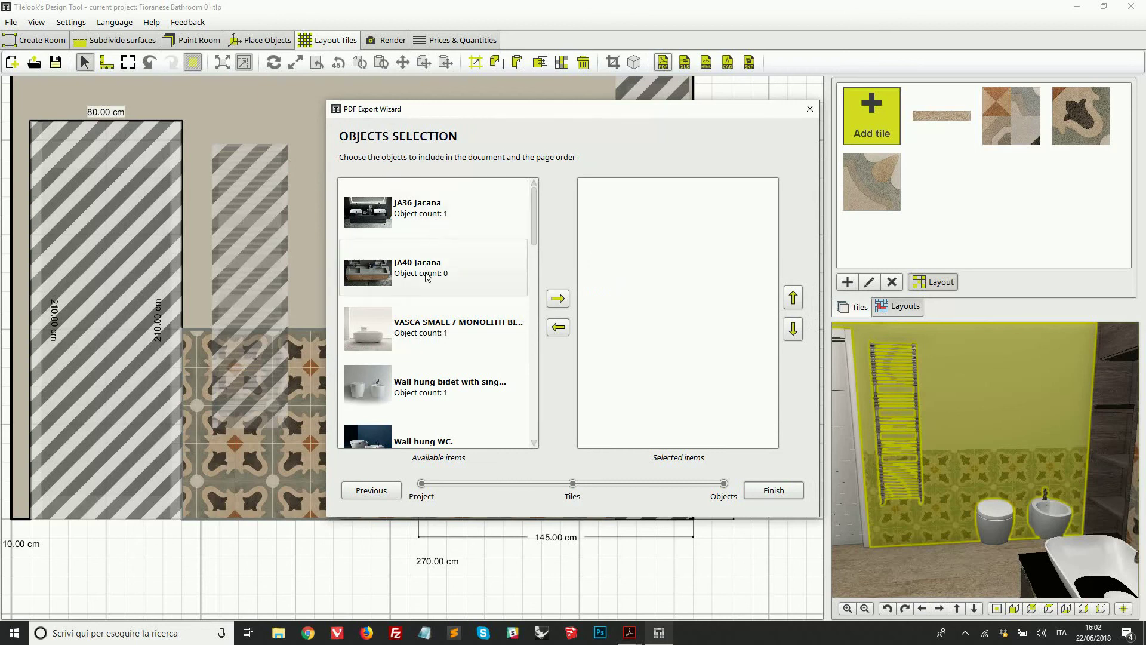
left_click(482, 329)
left_click(557, 298)
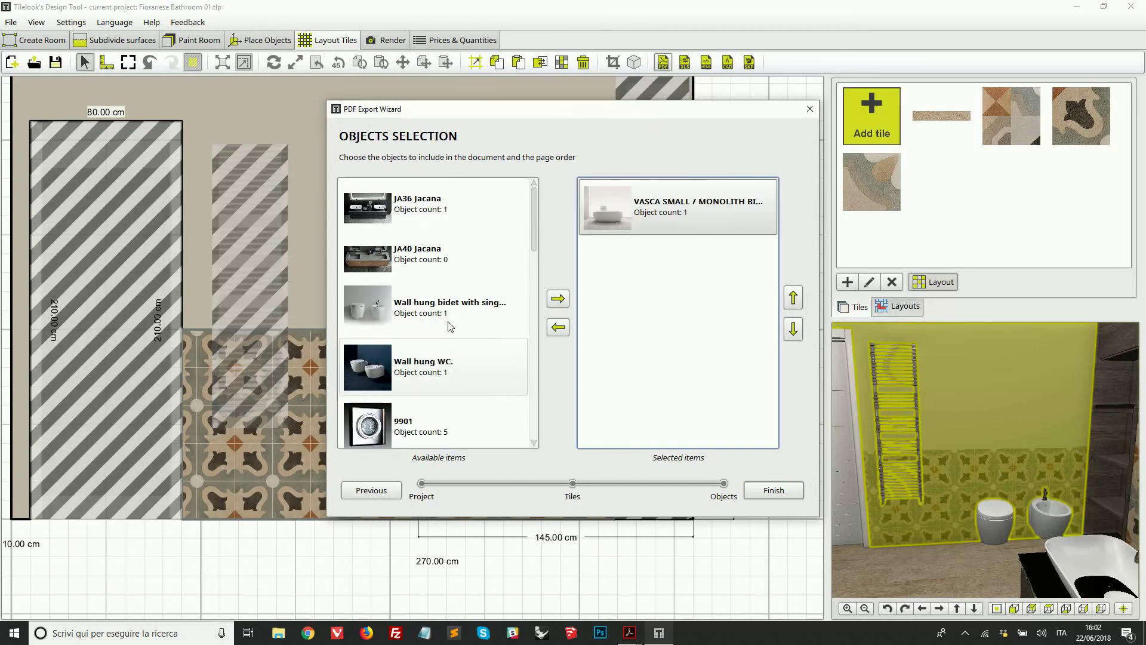
left_click(431, 366)
left_click(558, 298)
left_click(404, 333)
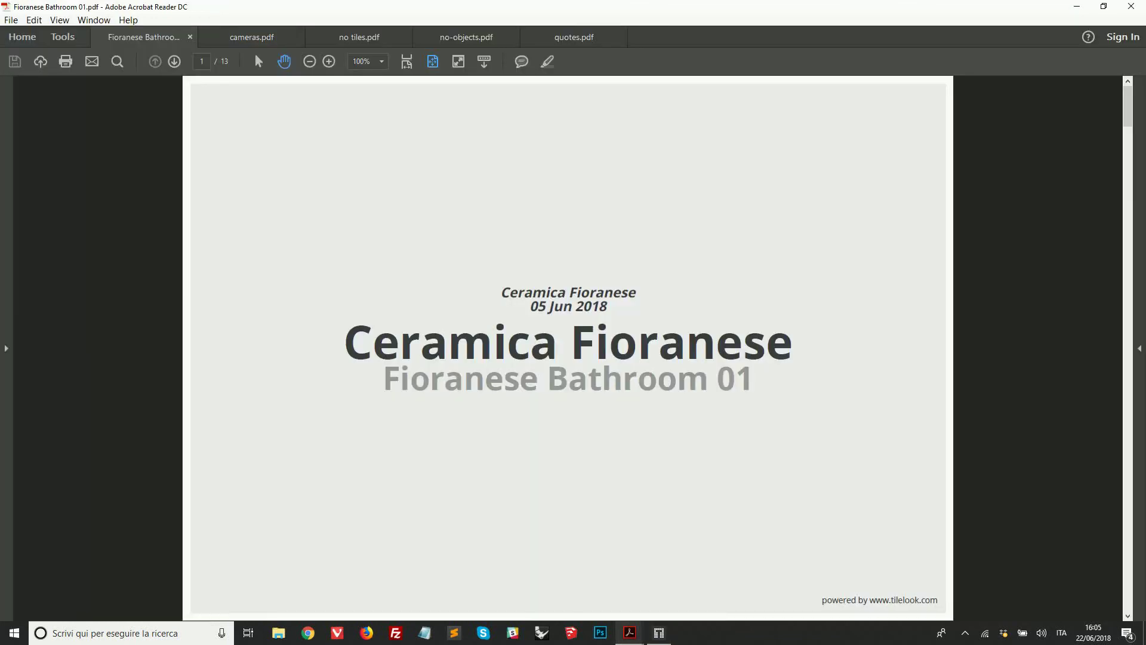
Step: Switch to Acrobat Reader and review Fioranese Bathroom 01.pdf from the cover through the camera views to the Pared 2 surface drawing
key("Page_Down")
key("Page_Down")
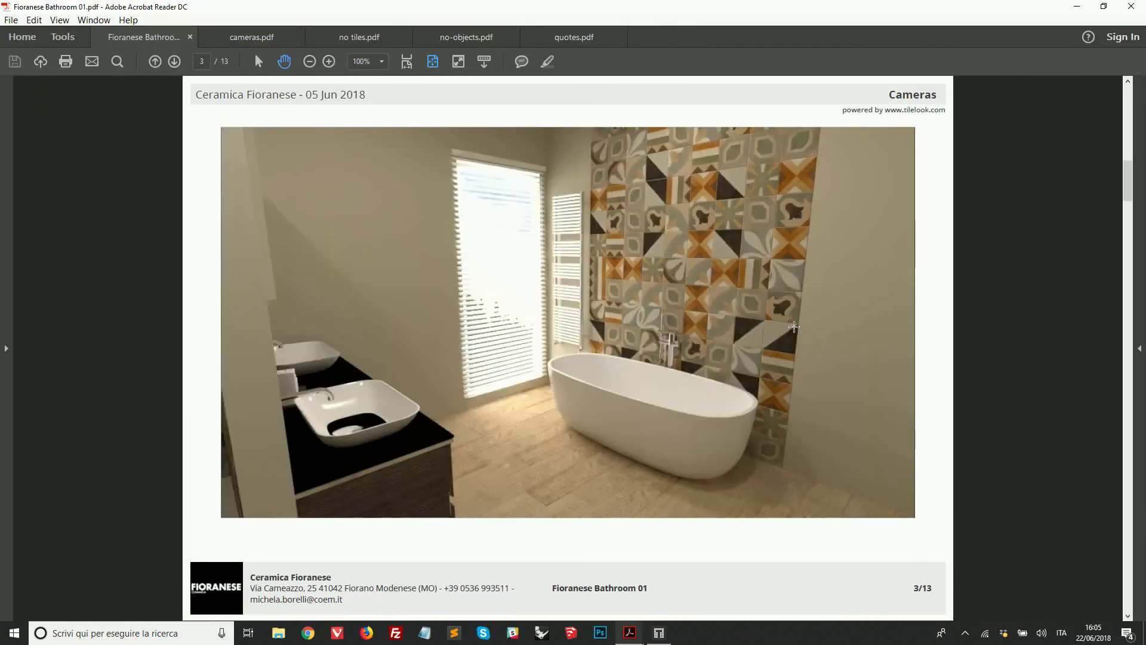
key("Page_Down")
key("Page_Down")
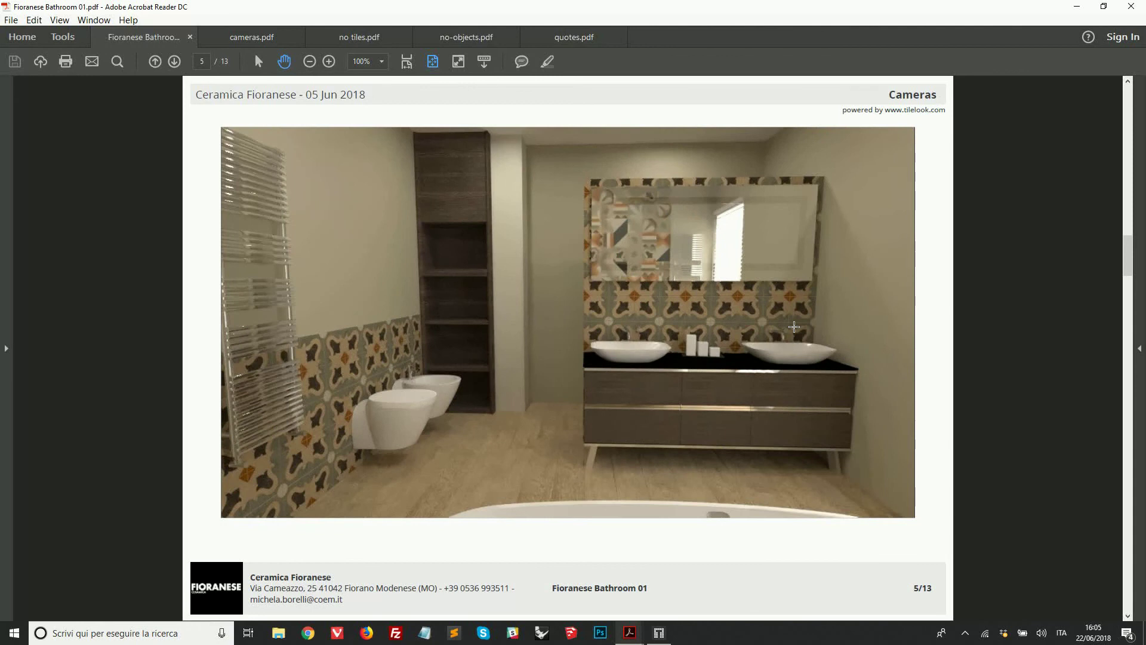
key("Page_Down")
key("Page_Down")
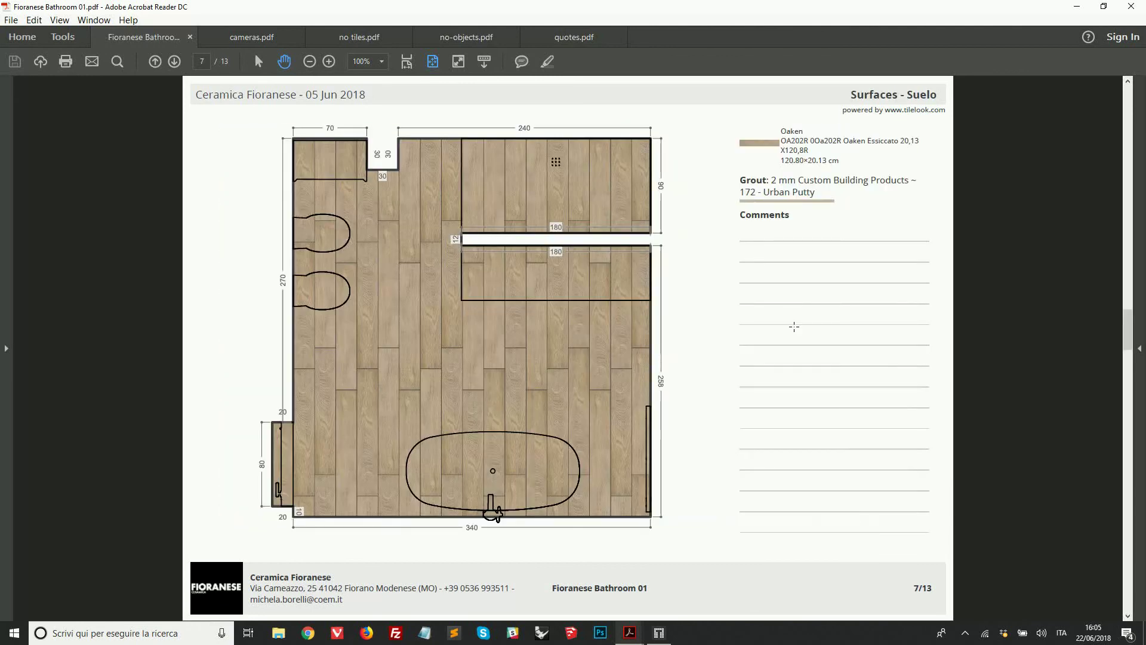
key("Page_Down")
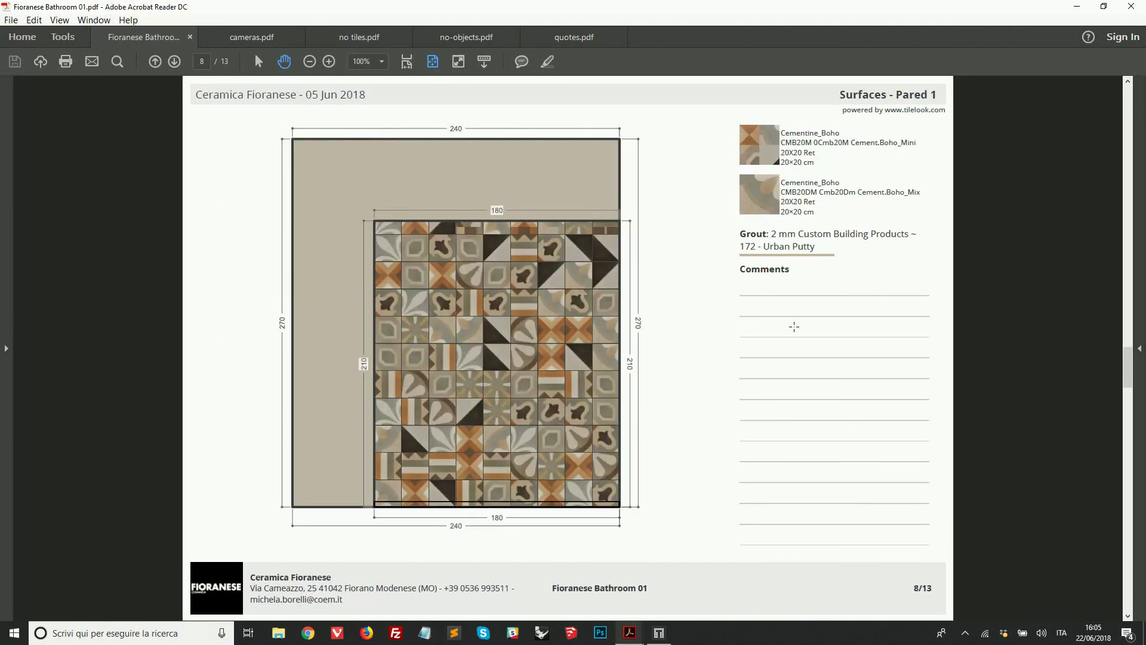
key("Page_Down")
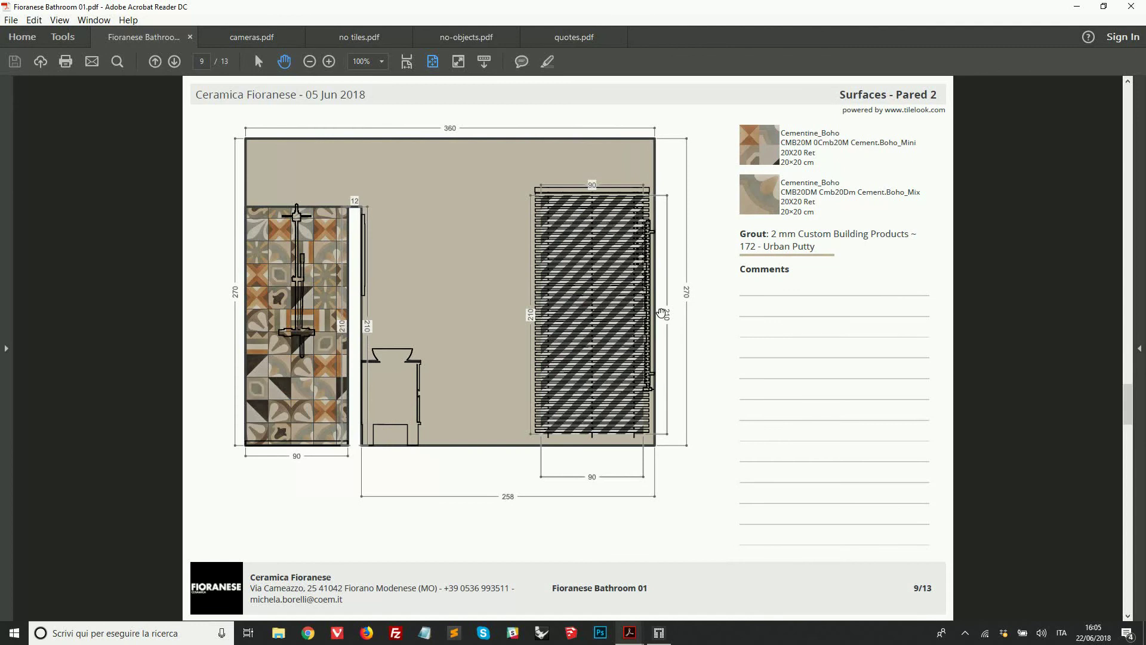
Step: Examine the surface drawings in no-objects.pdf and no tiles.pdf to compare the export variants
left_click(449, 32)
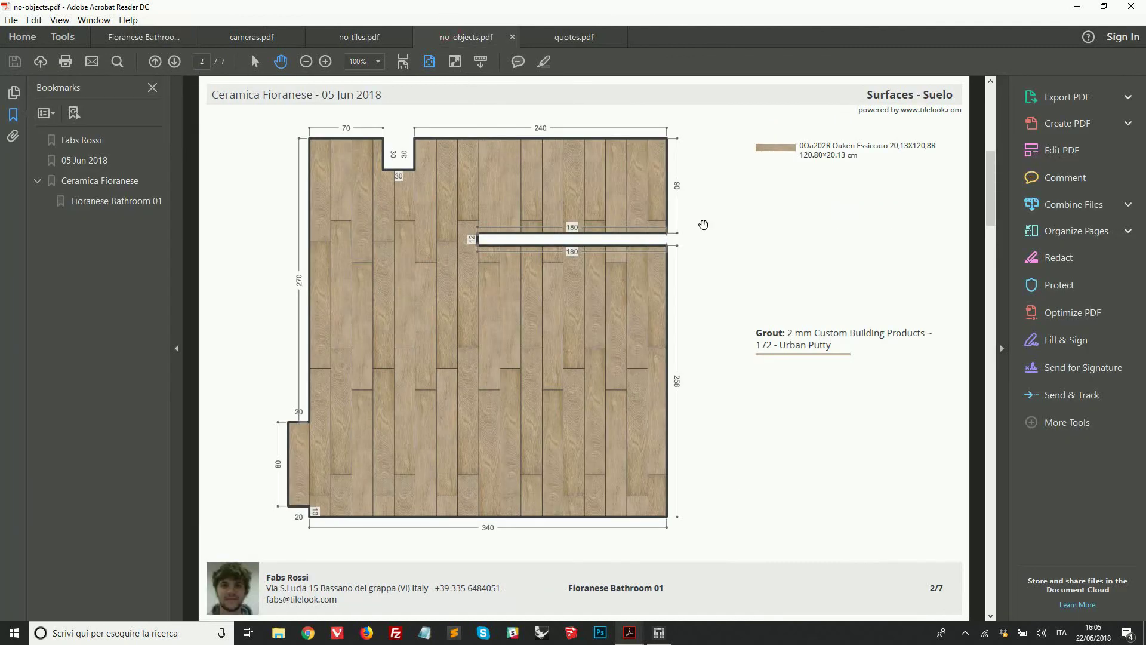
key("Page_Down")
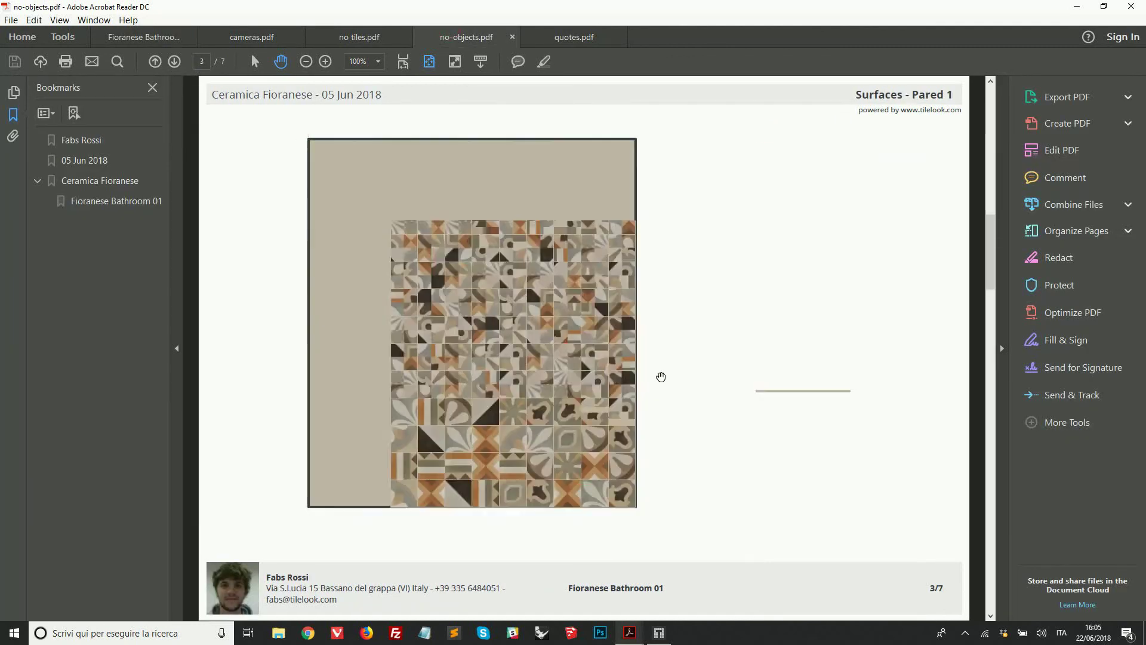
left_click(368, 39)
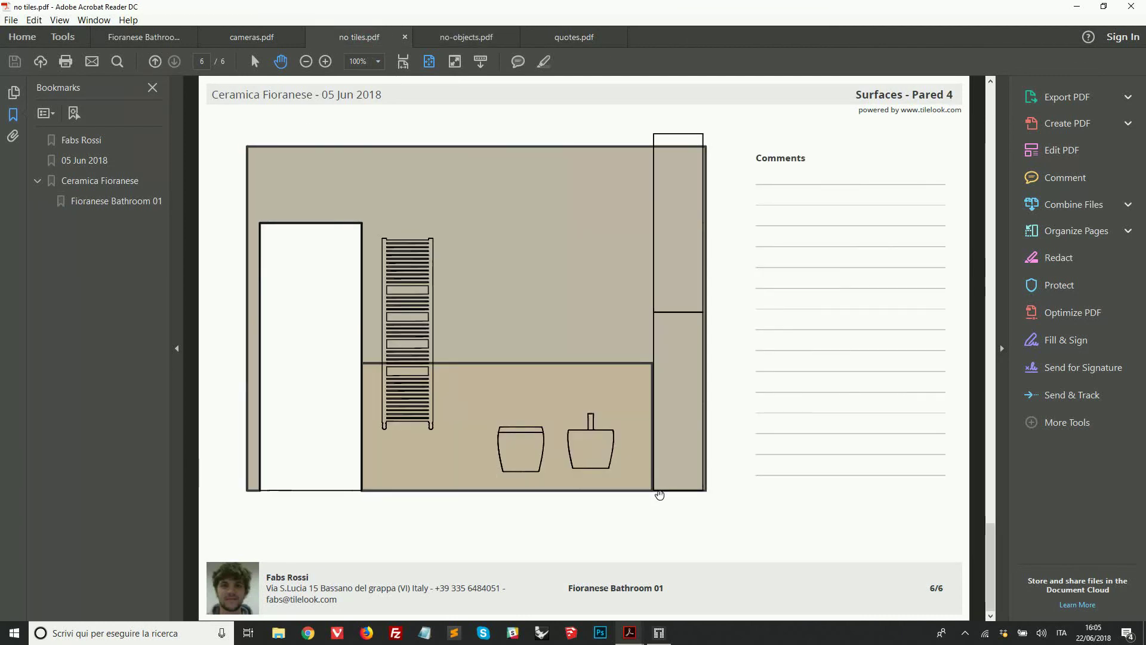
Step: Return to Fioranese Bathroom 01.pdf and review the pages from the Pared 3 surface drawing to the tiles table
left_click(140, 37)
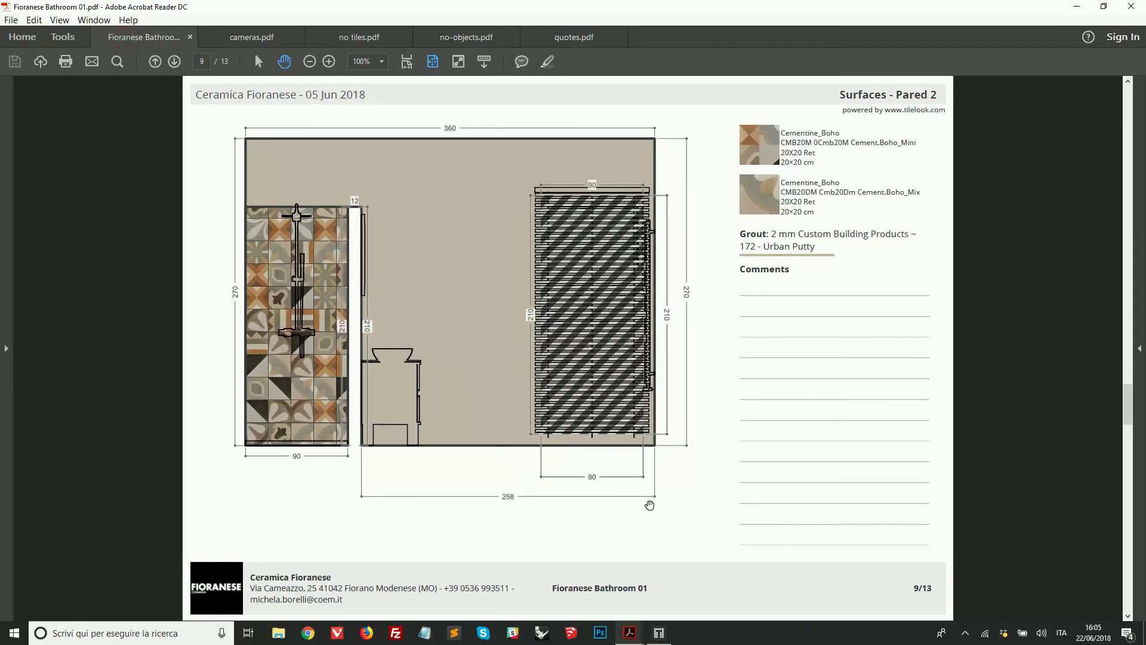
scroll(649, 505, "down", 2)
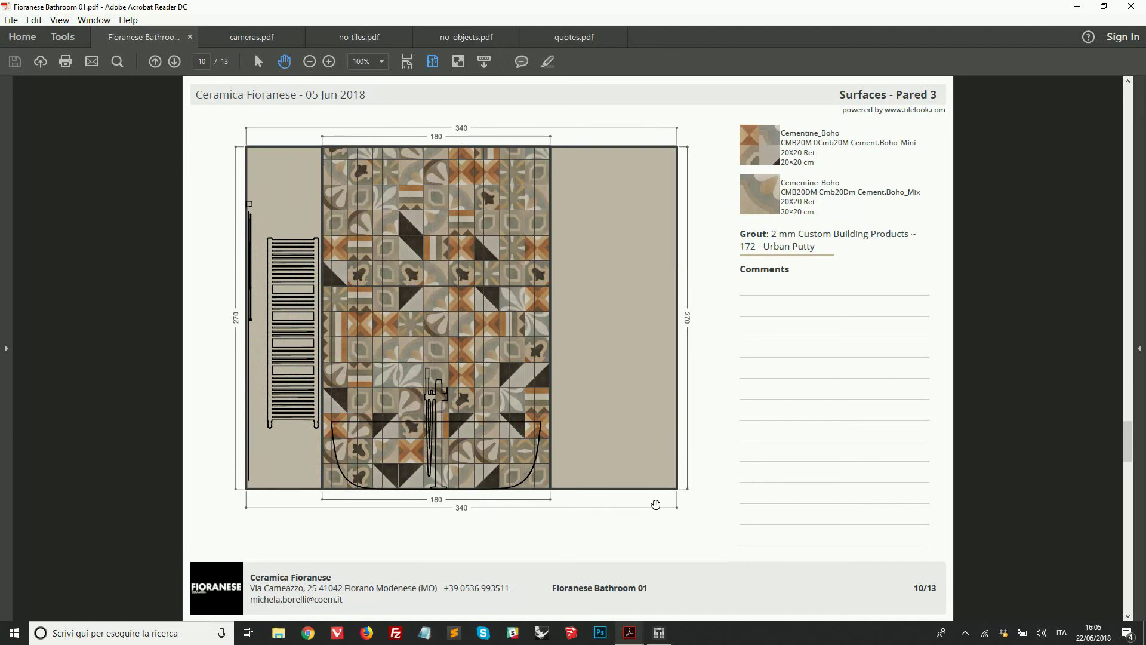
scroll(655, 505, "down", 5)
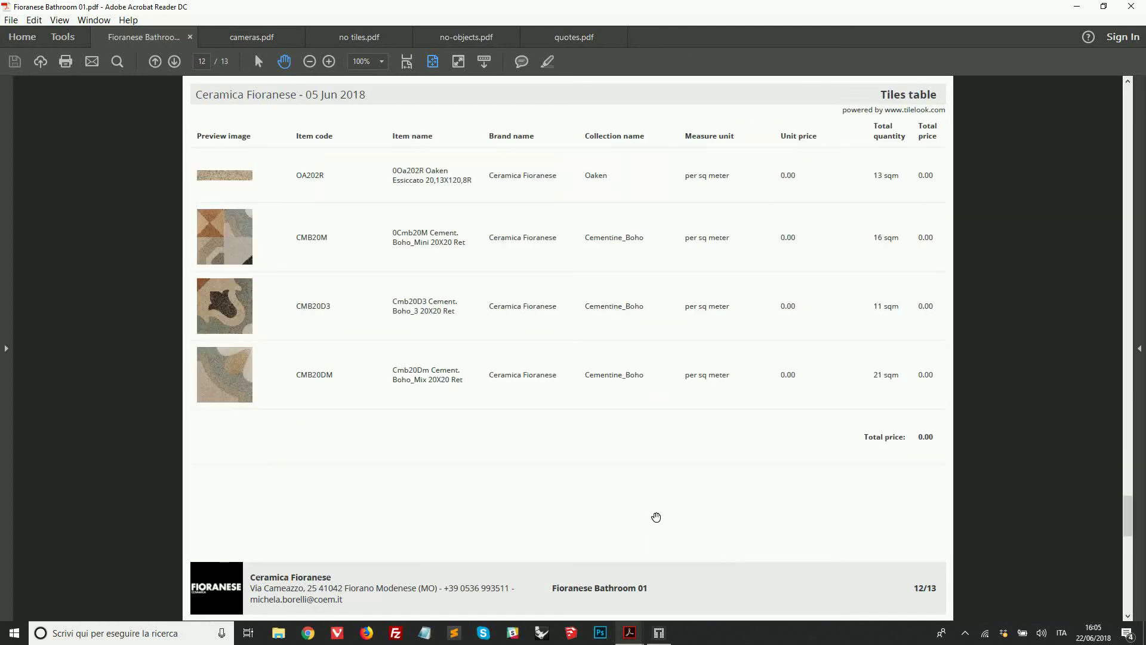